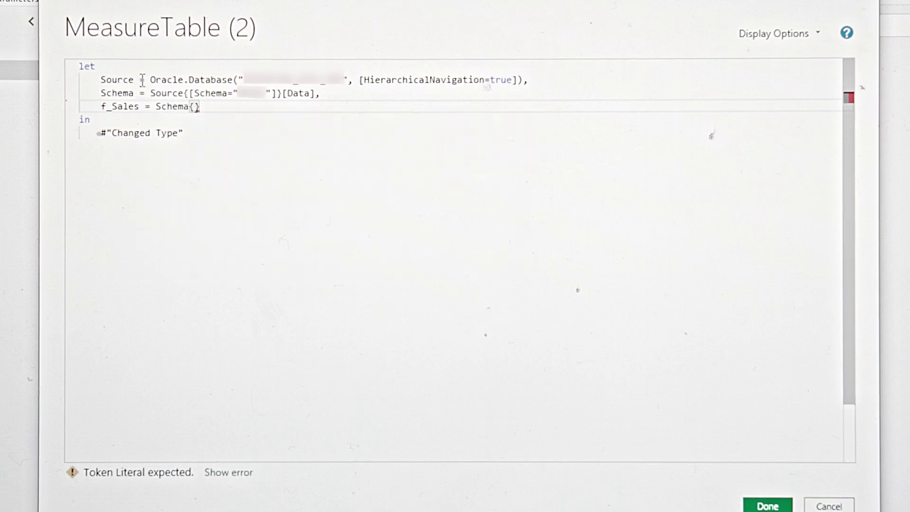
Complete the f_Sales line so it retrieves the [Data] of the sales table by its Name from Schema.
{"action": "type", "text": "me"}
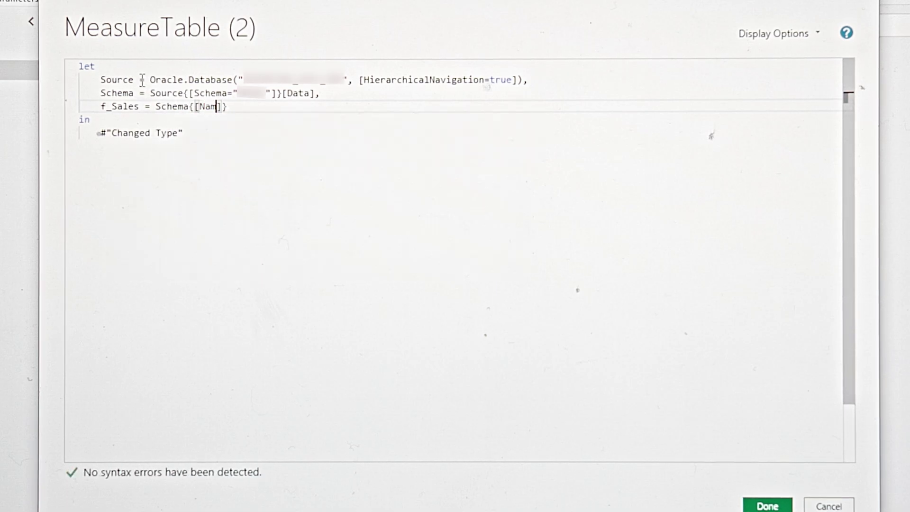
{"action": "type", "text": "=\""}
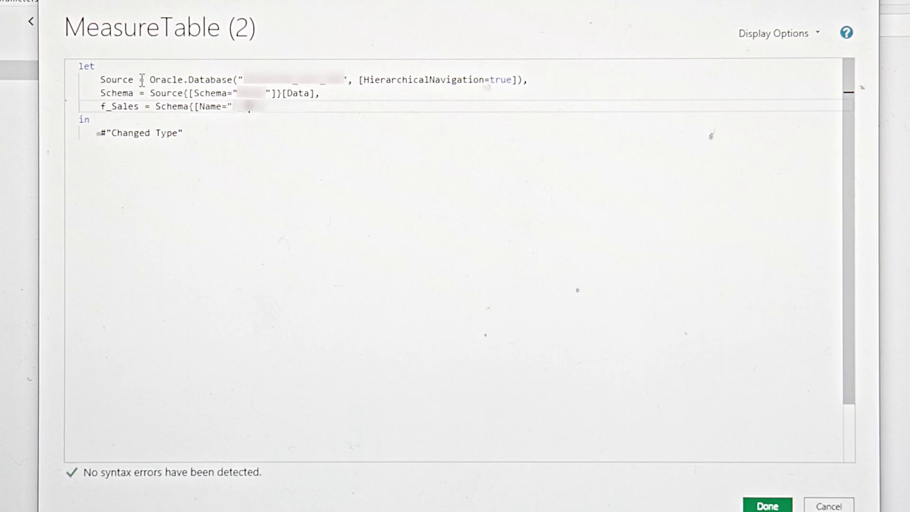
{"action": "type", "text": "LES_ES"}
{"action": "key", "text": "Right"}
{"action": "key", "text": "Right"}
{"action": "key", "text": "Right"}
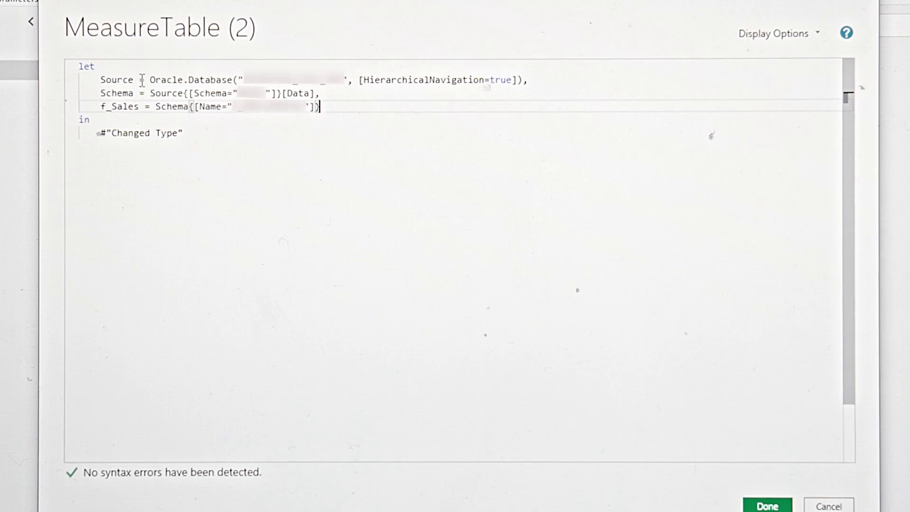
{"action": "type", "text": "[Data]"}
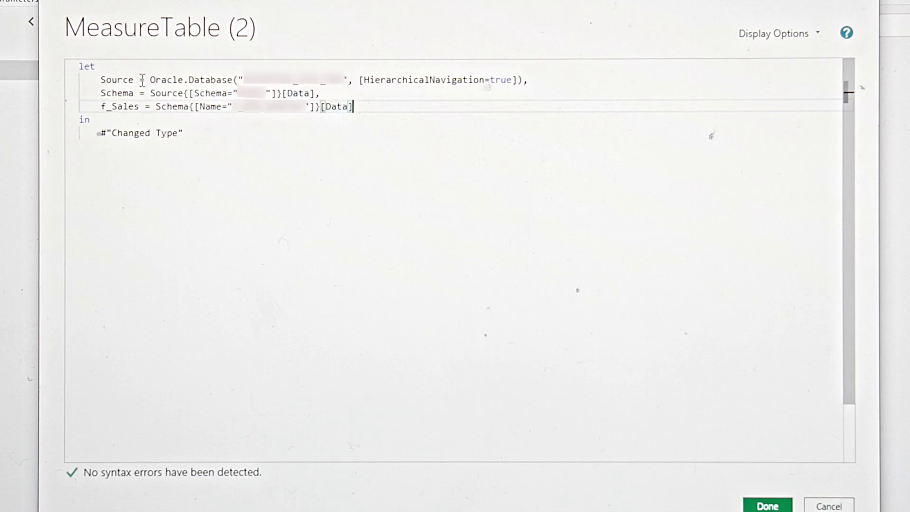
Replace the #"Changed Type" result after in with f_Sales and apply the query code.
{"action": "left_click_drag", "start_coordinate": [97, 107], "coordinate": [140, 111]}
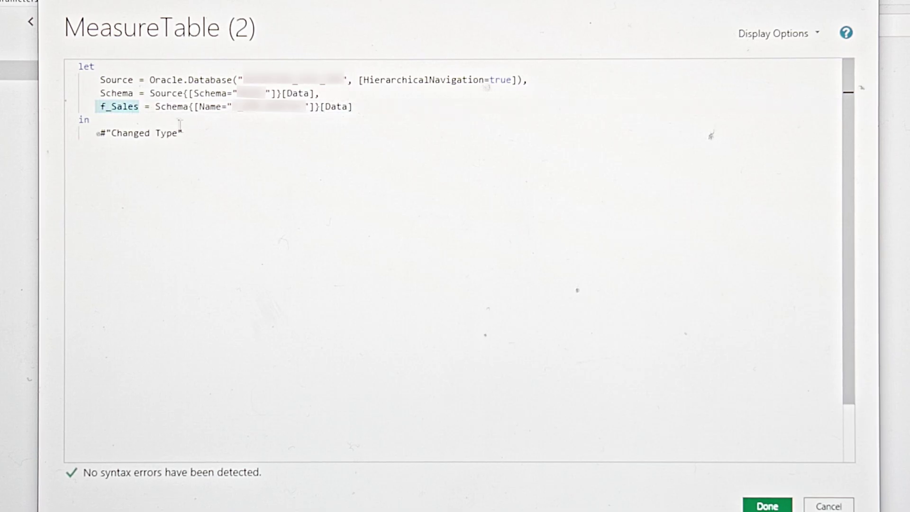
{"action": "left_click_drag", "start_coordinate": [187, 134], "coordinate": [100, 134]}
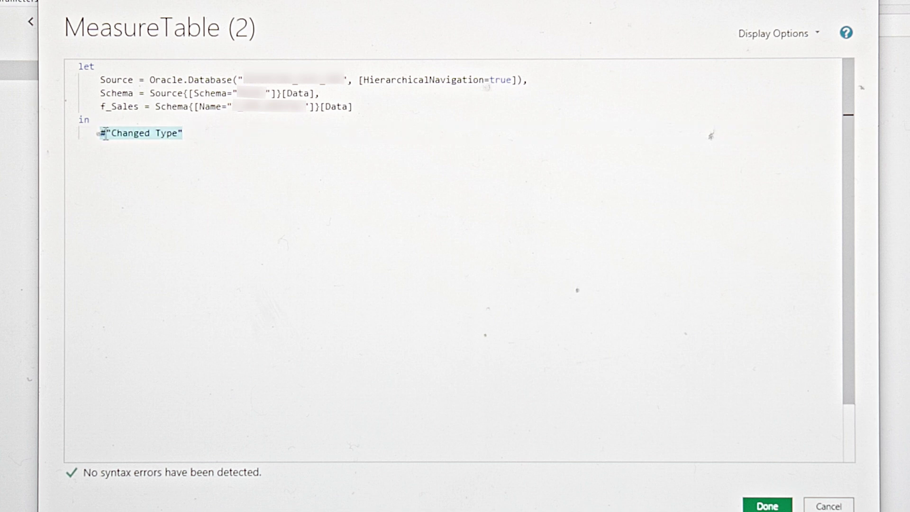
{"action": "type", "text": "f_Sales"}
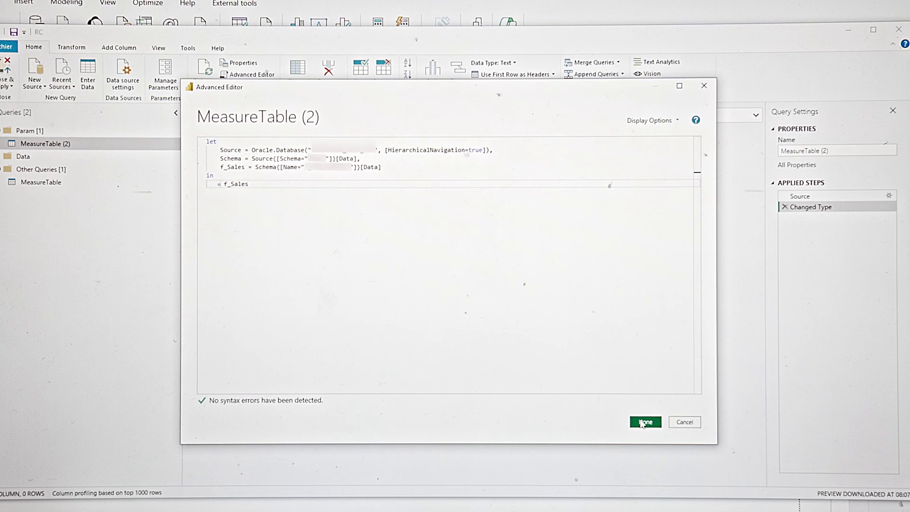
{"action": "left_click", "coordinate": [645, 422]}
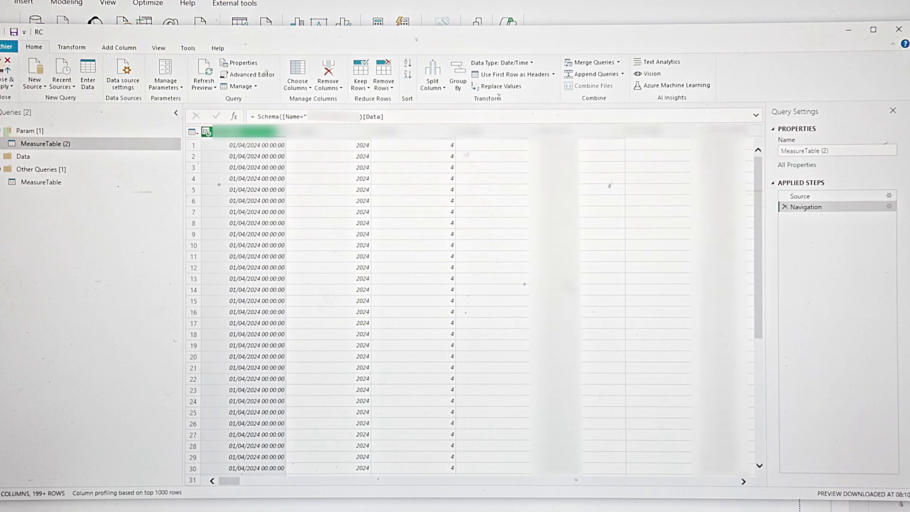
Rename the MeasureTable (2) query as DT_MAX.
{"action": "left_click", "coordinate": [834, 151]}
{"action": "type", "text": "DT_M"}
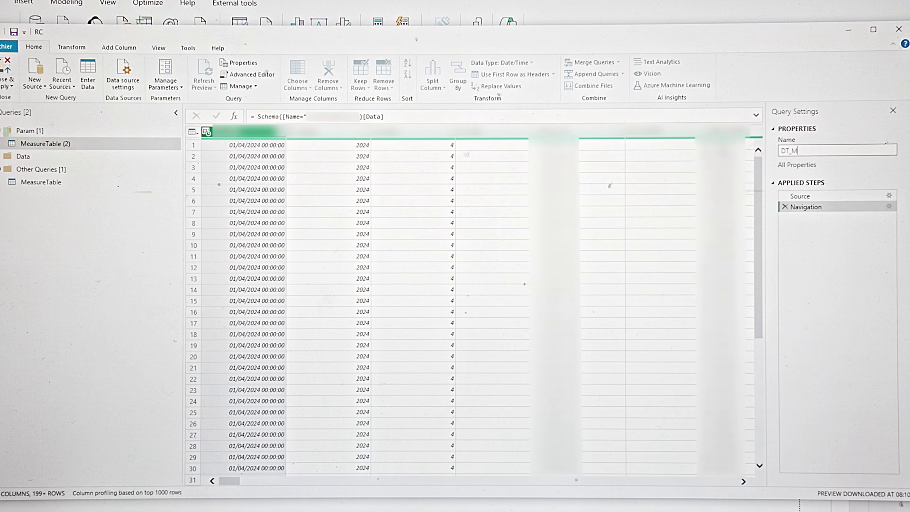
{"action": "type", "text": "AX"}
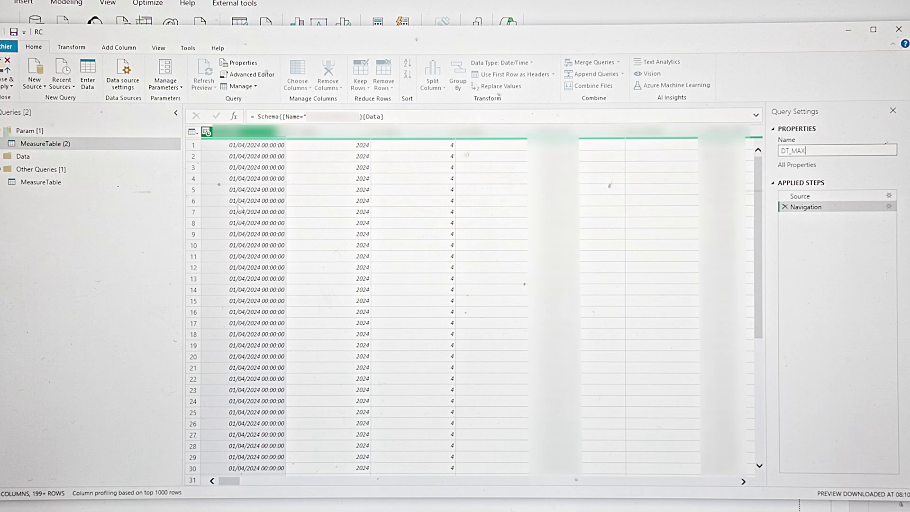
Change the data type of the first column, holding date/time values, to Date.
{"action": "left_click", "coordinate": [280, 132]}
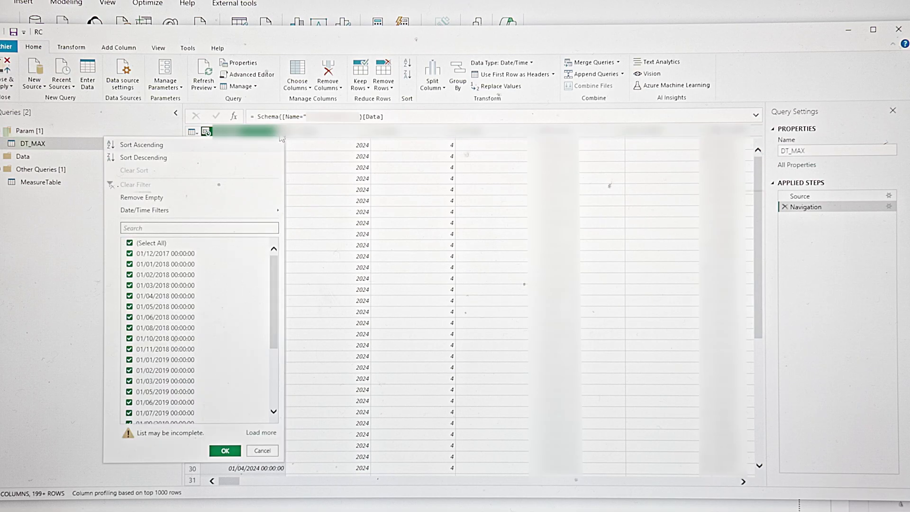
{"action": "key", "text": "Return"}
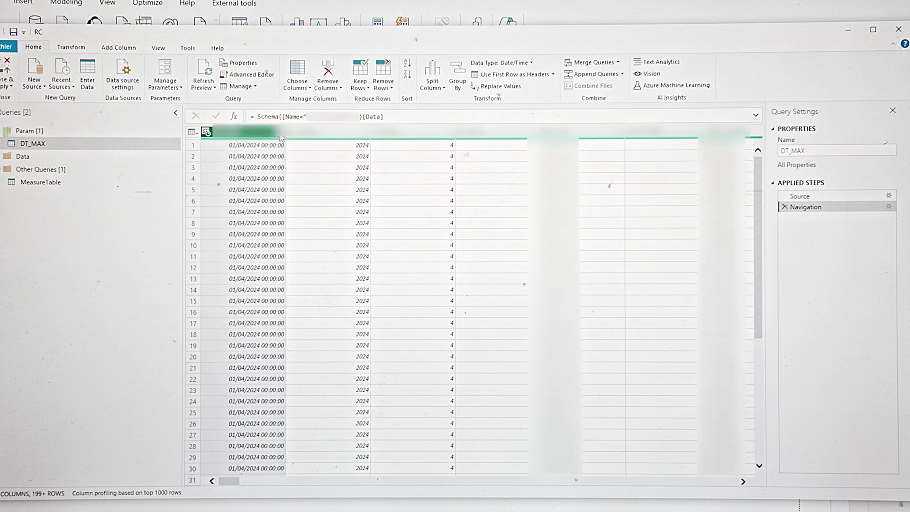
{"action": "left_click", "coordinate": [500, 62]}
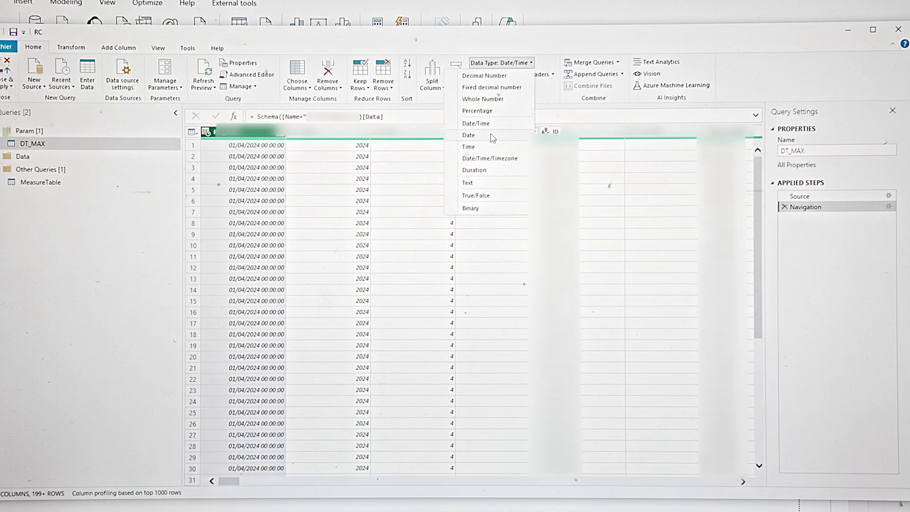
{"action": "left_click", "coordinate": [469, 135]}
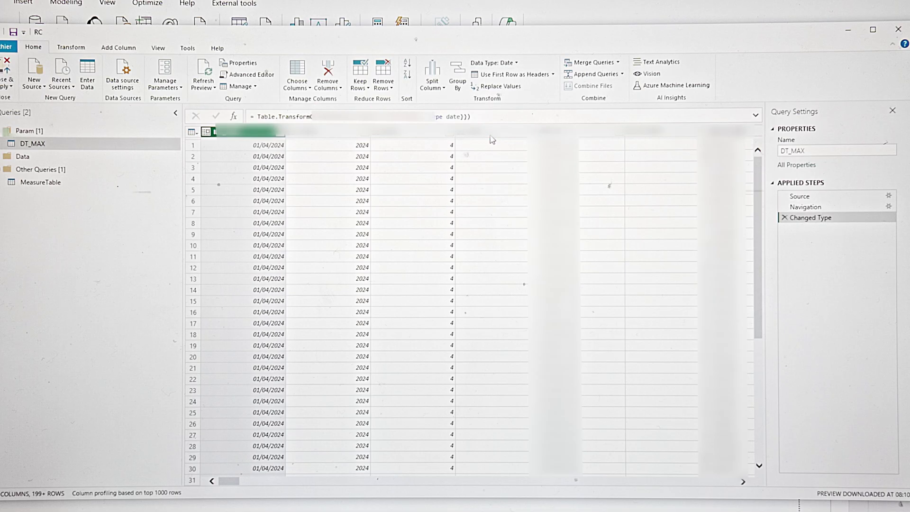
In DT_MAX's M code, add a _filtered step after #"Changed Type" that calls Table.SelectRows.
{"action": "left_click", "coordinate": [251, 74]}
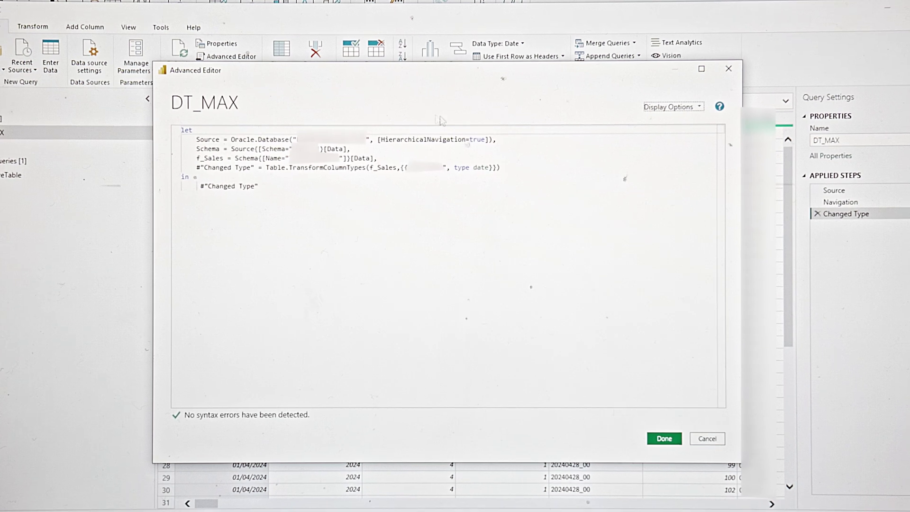
{"action": "left_click", "coordinate": [529, 159]}
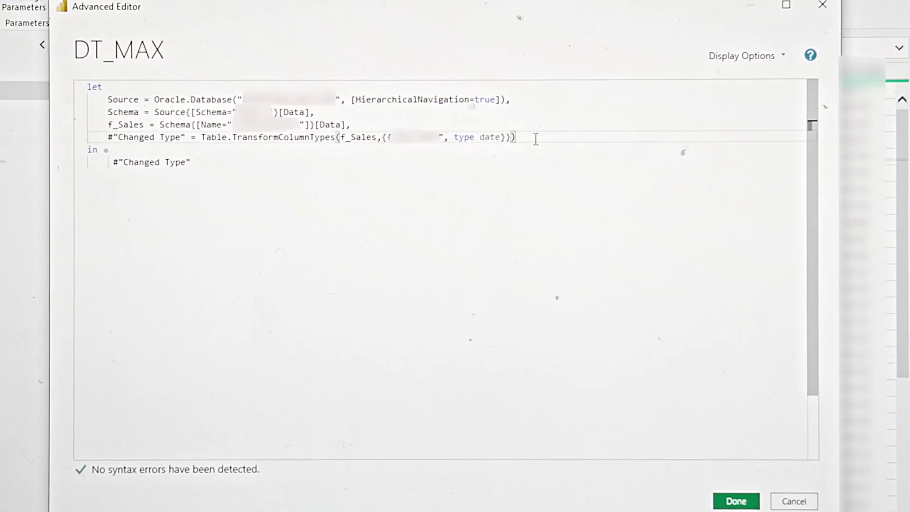
{"action": "type", "text": ","}
{"action": "key", "text": "Return"}
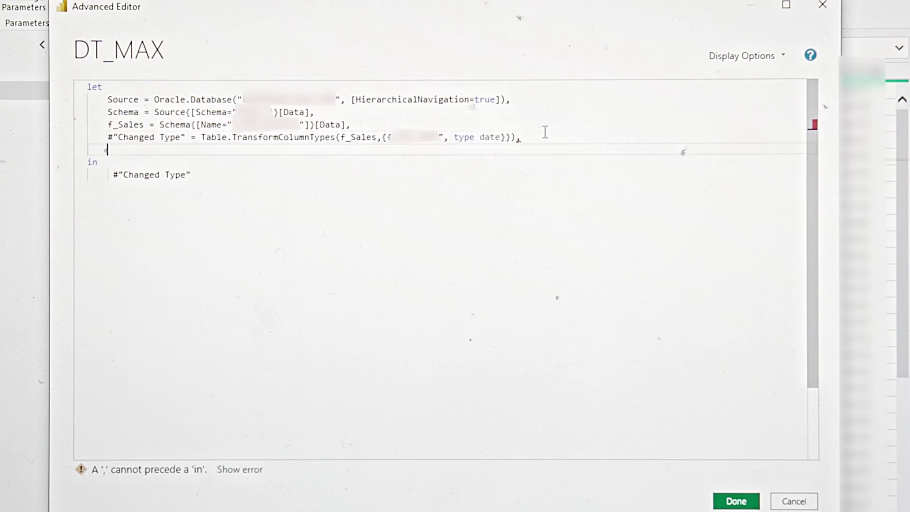
{"action": "type", "text": "_filtered = Sel"}
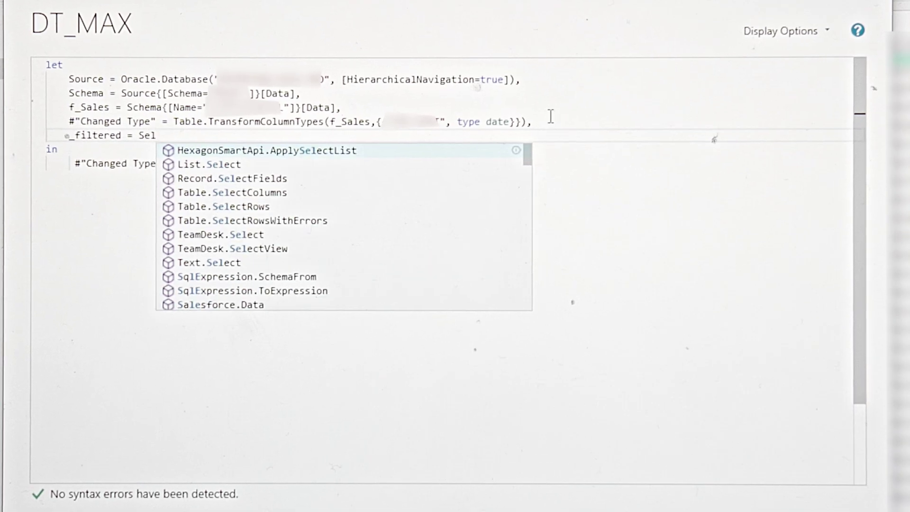
{"action": "type", "text": "cet"}
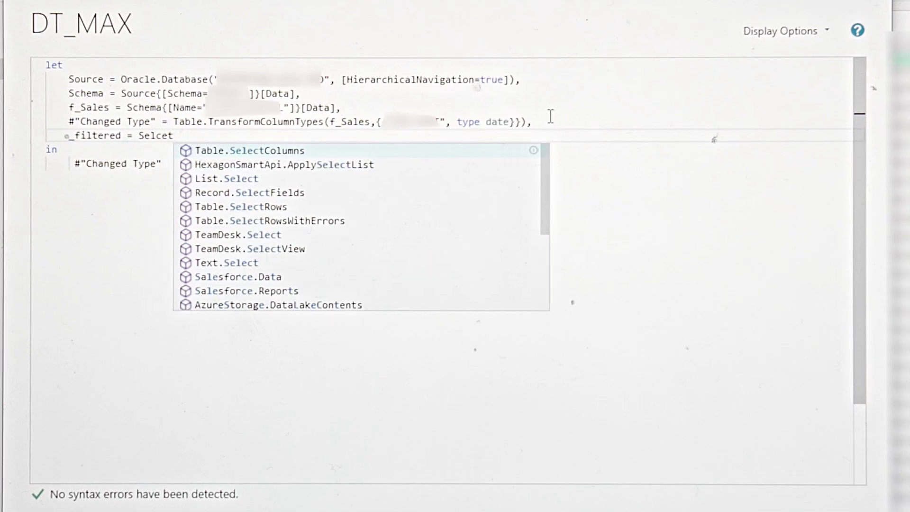
{"action": "key", "text": "BackSpace"}
{"action": "key", "text": "BackSpace"}
{"action": "key", "text": "BackSpace"}
{"action": "type", "text": "ectRow"}
{"action": "key", "text": "Tab"}
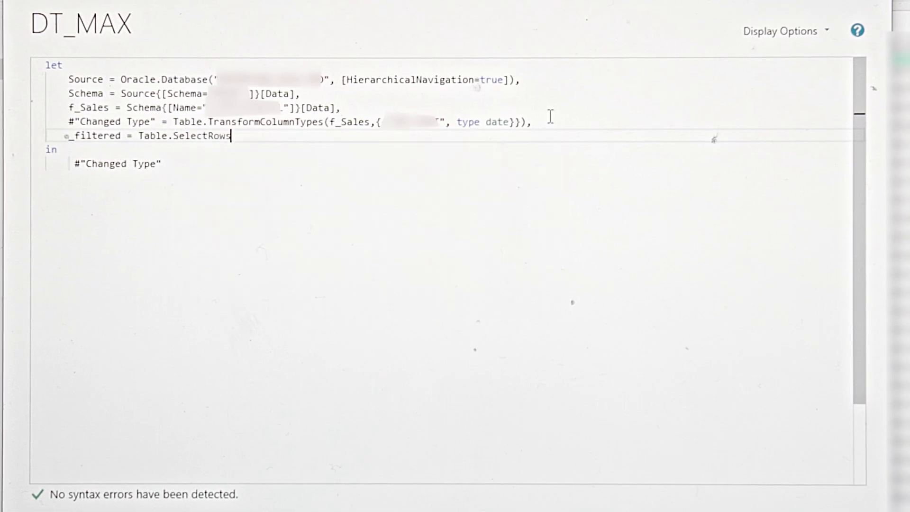
{"action": "type", "text": "("}
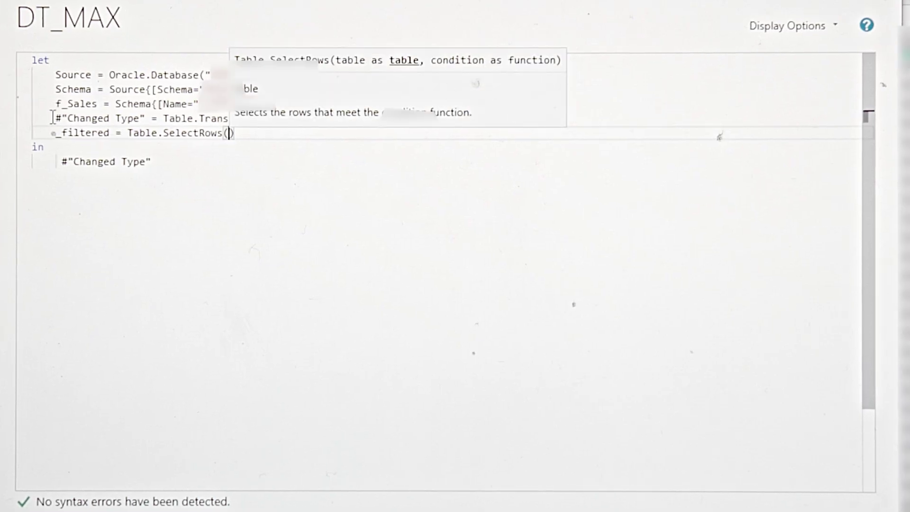
Copy the #"Changed Type" step name into Table.SelectRows as its table argument.
{"action": "left_click_drag", "start_coordinate": [55, 118], "coordinate": [147, 116]}
{"action": "key", "text": "ctrl+c"}
{"action": "left_click", "coordinate": [228, 133]}
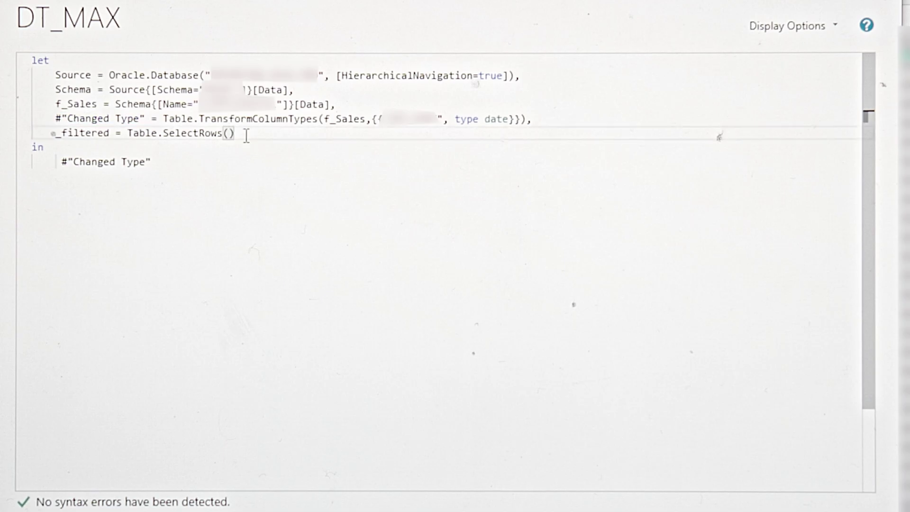
{"action": "key", "text": "ctrl+v"}
Begin the row condition of Table.SelectRows with a let expression defining latest as a List.Max call.
{"action": "type", "text": ", let "}
{"action": "type", "text": "la"}
{"action": "type", "text": "test "}
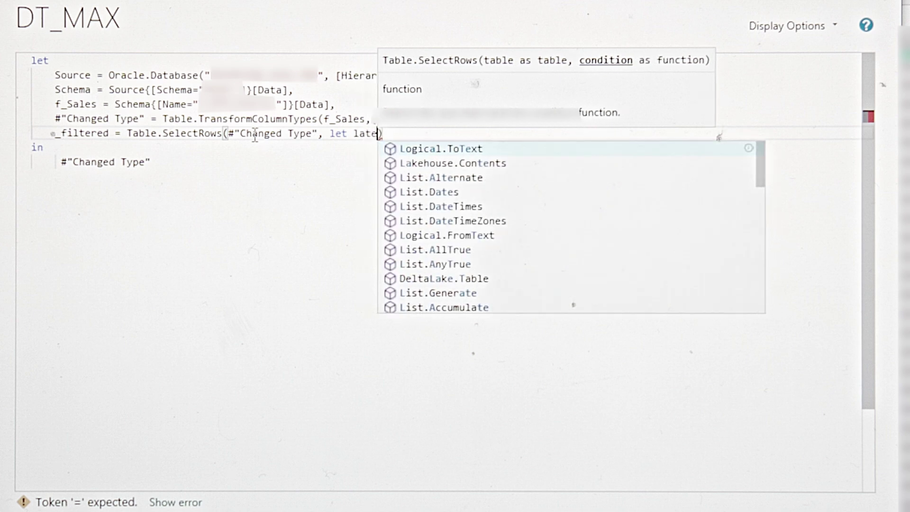
{"action": "type", "text": "= ma"}
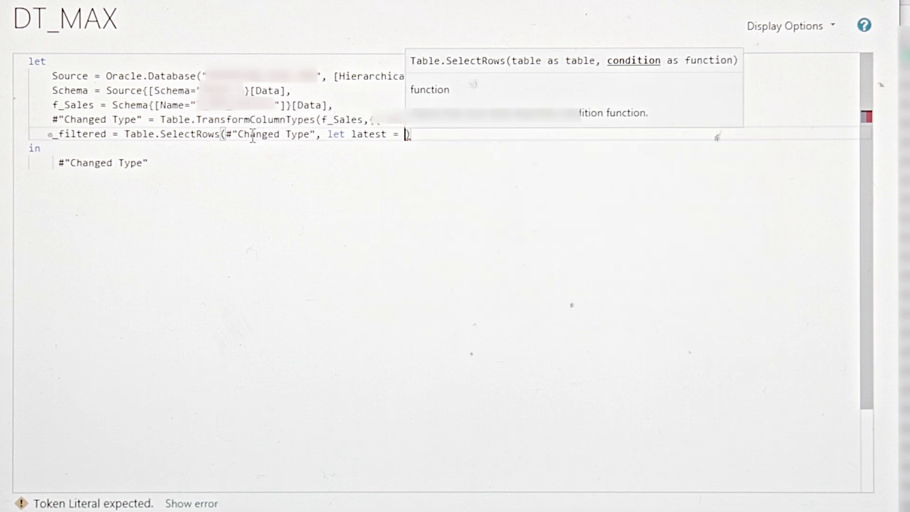
{"action": "type", "text": "x"}
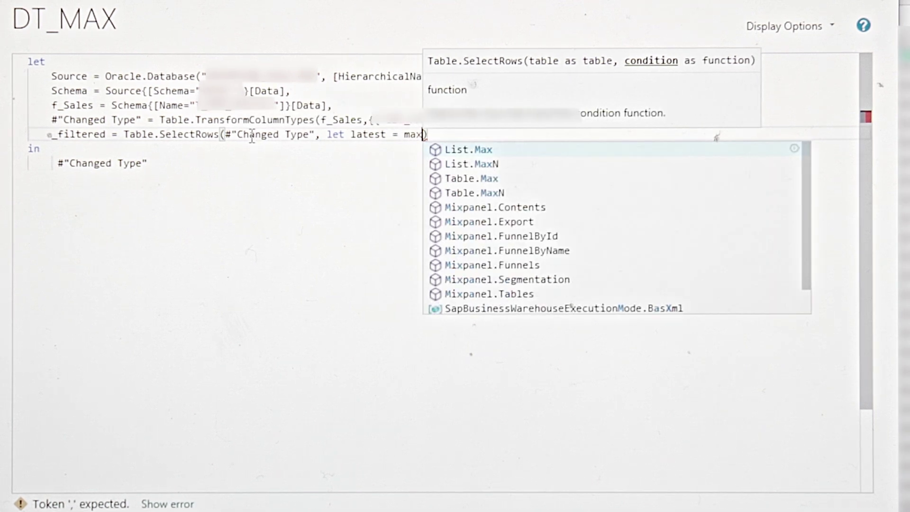
{"action": "key", "text": "Tab"}
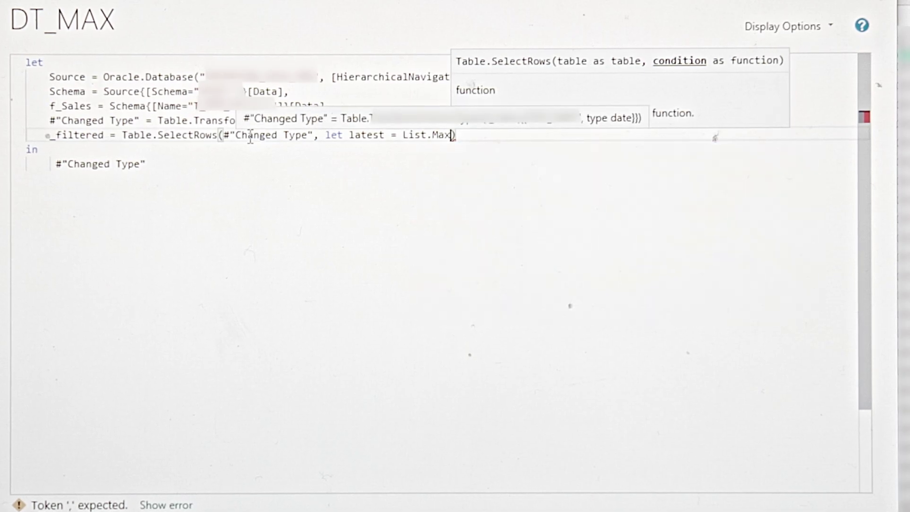
{"action": "type", "text": "("}
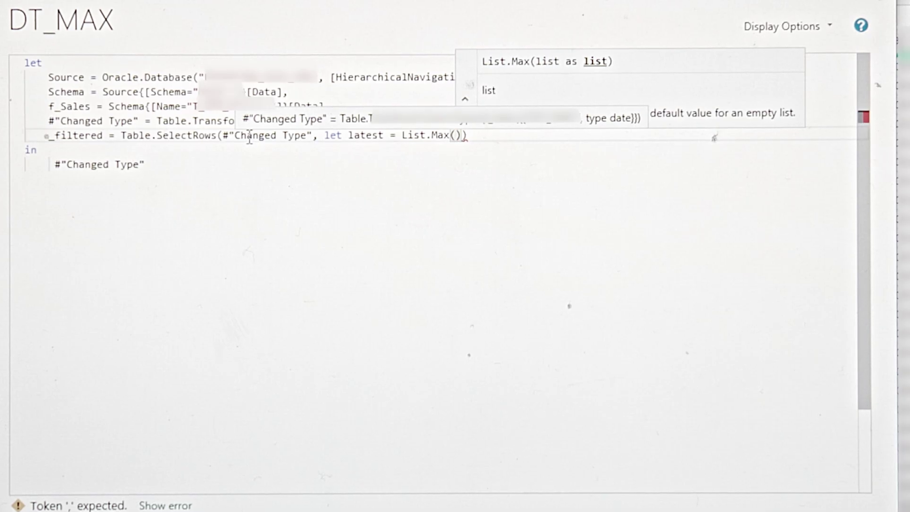
Give List.Max the date column of #"Changed Type" as its argument.
{"action": "type", "text": "#\"Changed Type\""}
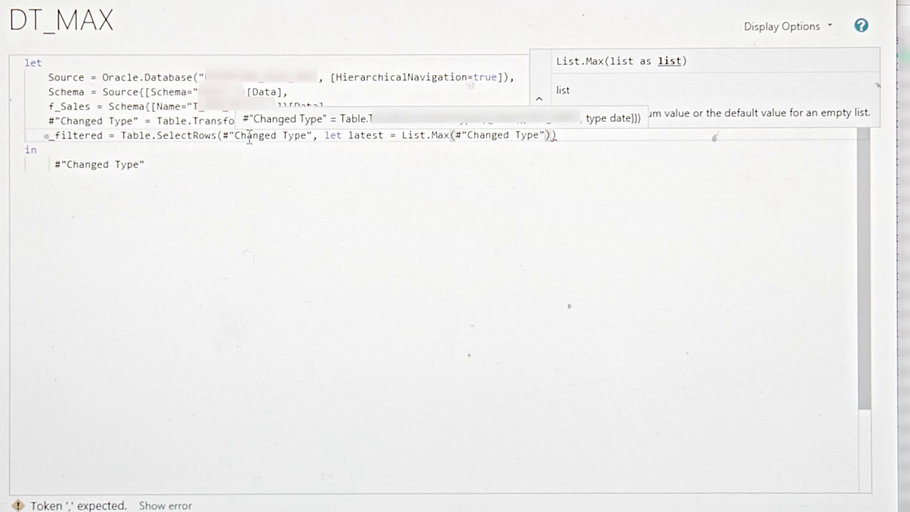
{"action": "type", "text": "["}
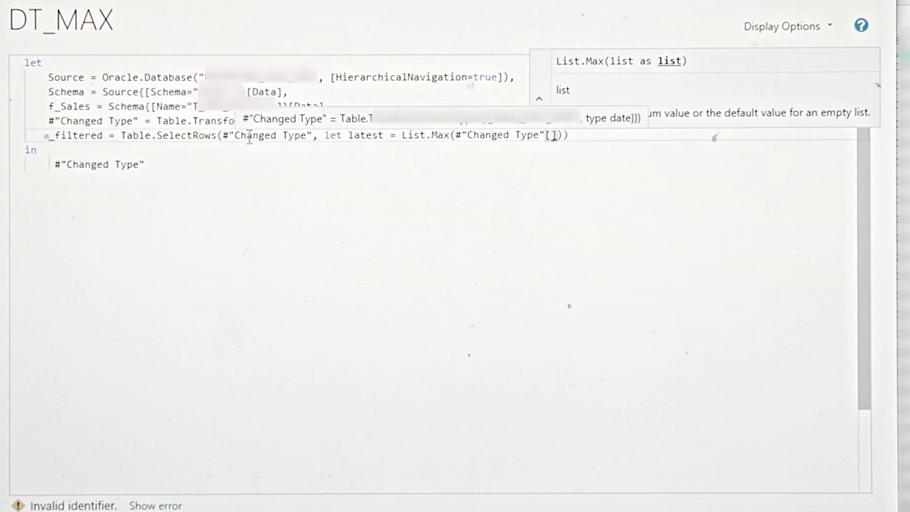
{"action": "type", "text": "DT_"}
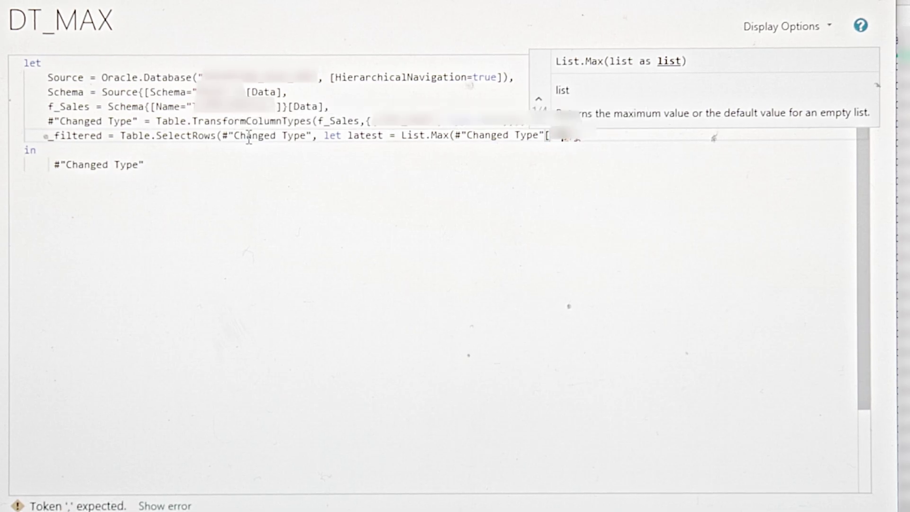
{"action": "type", "text": "_DATE"}
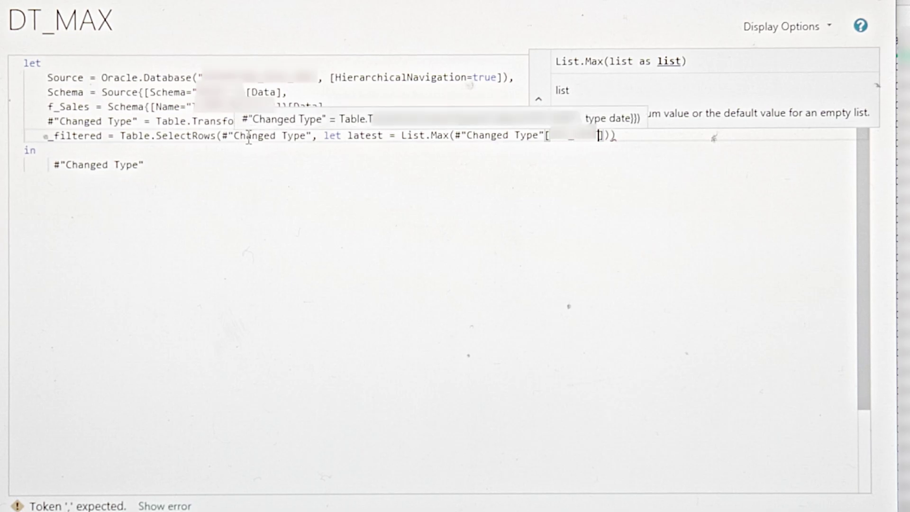
{"action": "key", "text": "Right"}
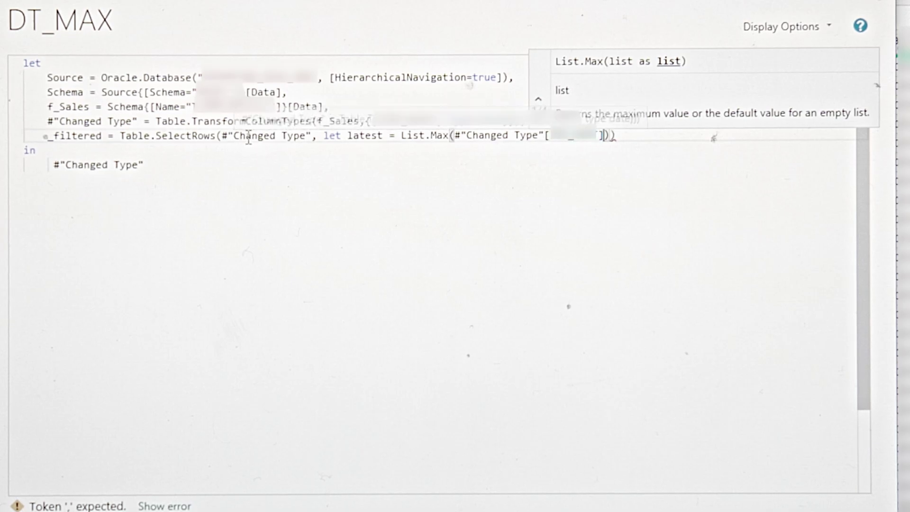
{"action": "key", "text": "Right"}
Complete the row condition of Table.SelectRows with in each, comparing the date column to latest.
{"action": "type", "text": "in each"}
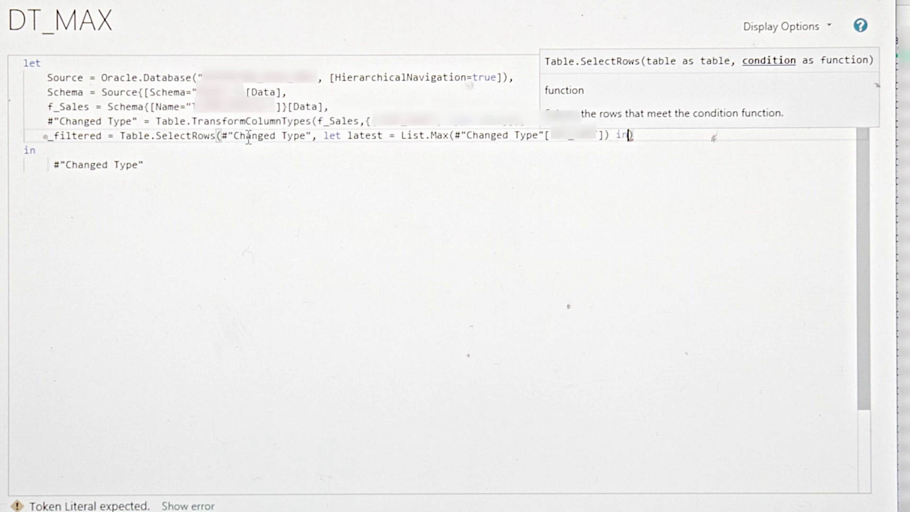
{"action": "type", "text": " ["}
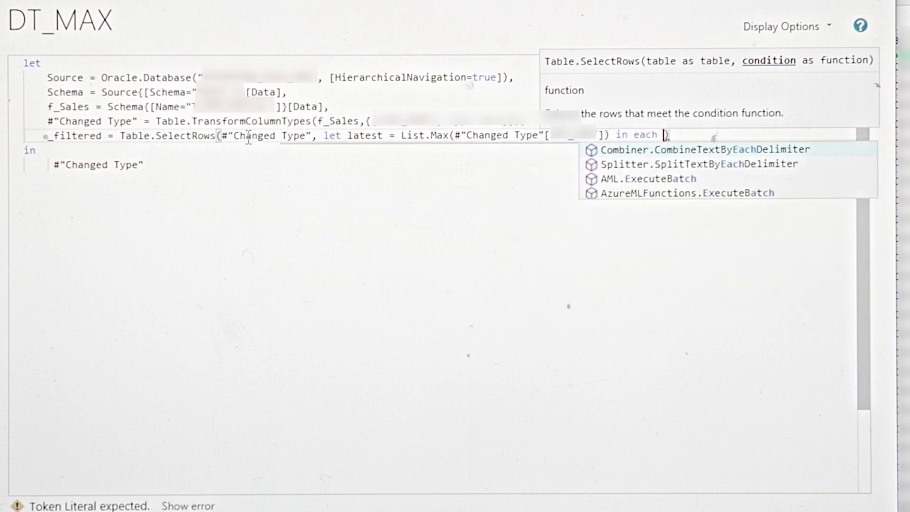
{"action": "type", "text": "..."}
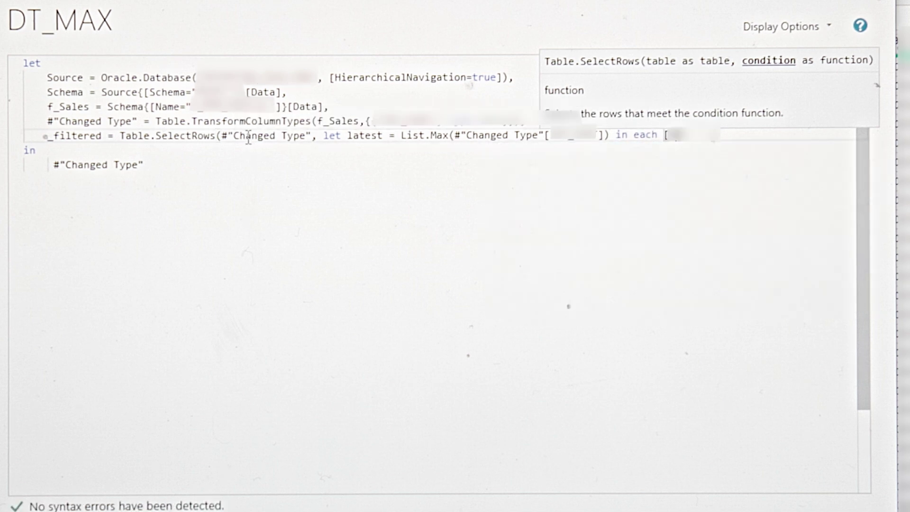
{"action": "type", "text": "..."}
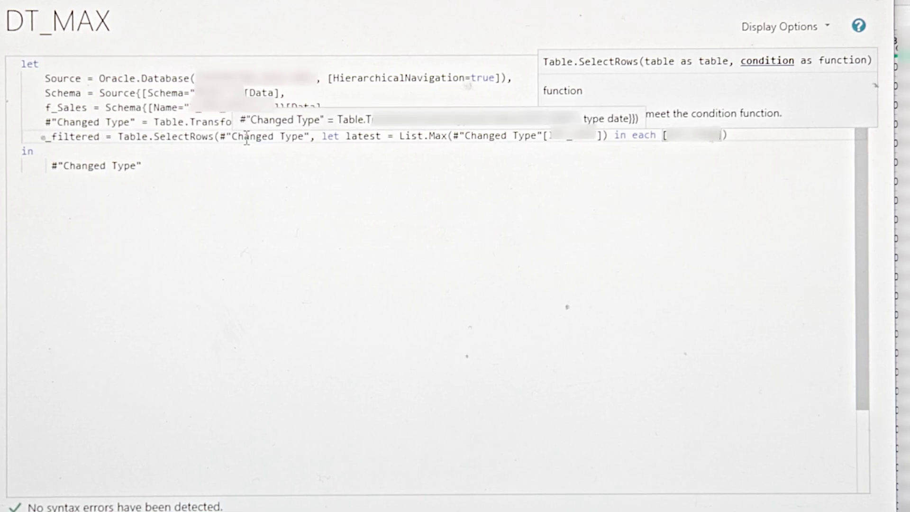
{"action": "key", "text": "Right"}
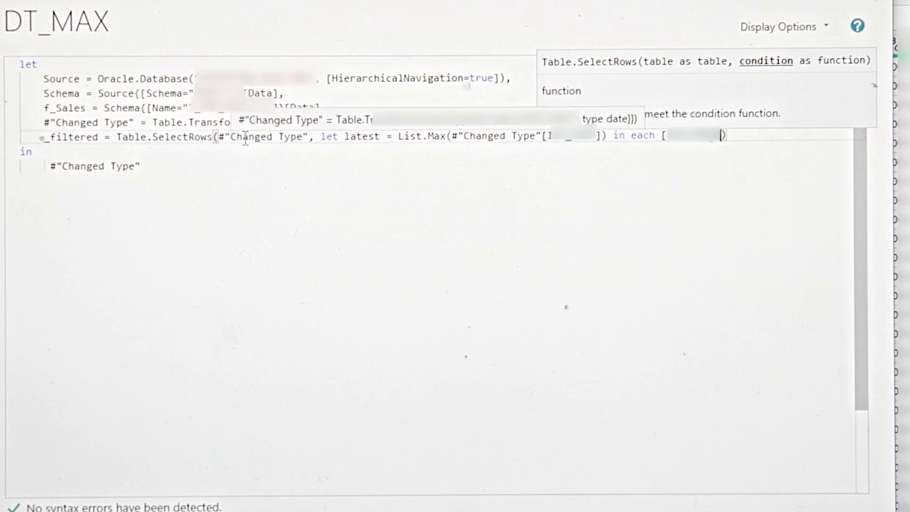
{"action": "type", "text": "= latest"}
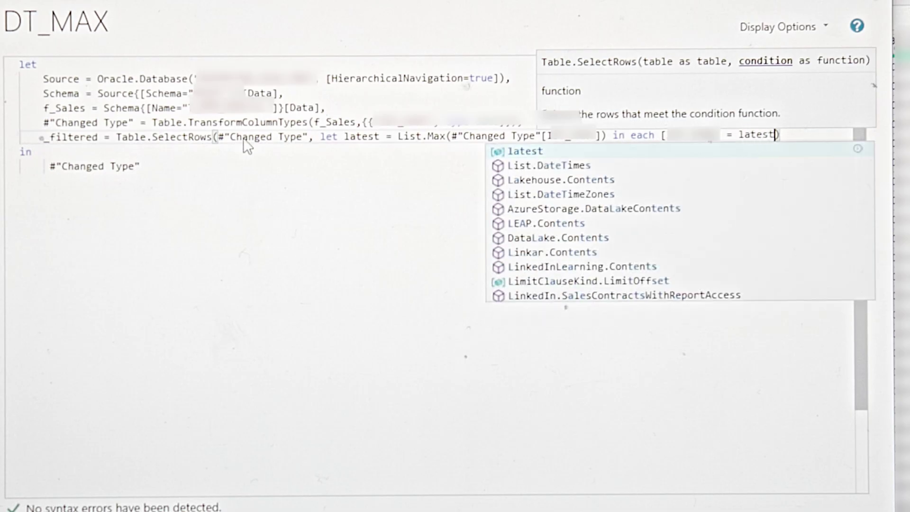
{"action": "mouse_move", "coordinate": [245, 139]}
{"action": "left_click", "coordinate": [802, 134]}
Make _filtered the returned step in the in clause instead of #"Changed Type" and apply the M code.
{"action": "left_click_drag", "start_coordinate": [103, 137], "coordinate": [49, 137]}
{"action": "key", "text": "ctrl+c"}
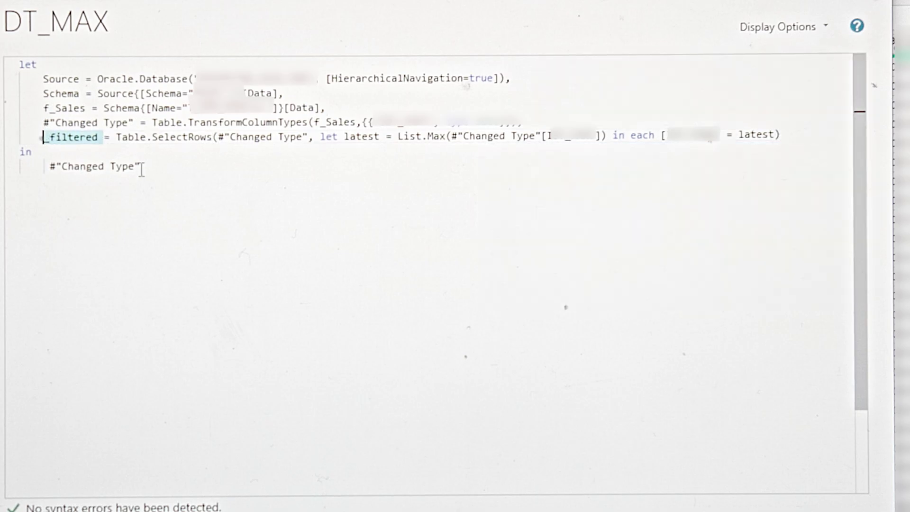
{"action": "left_click_drag", "start_coordinate": [140, 167], "coordinate": [55, 167]}
{"action": "key", "text": "ctrl+v"}
{"action": "key", "text": "BackSpace"}
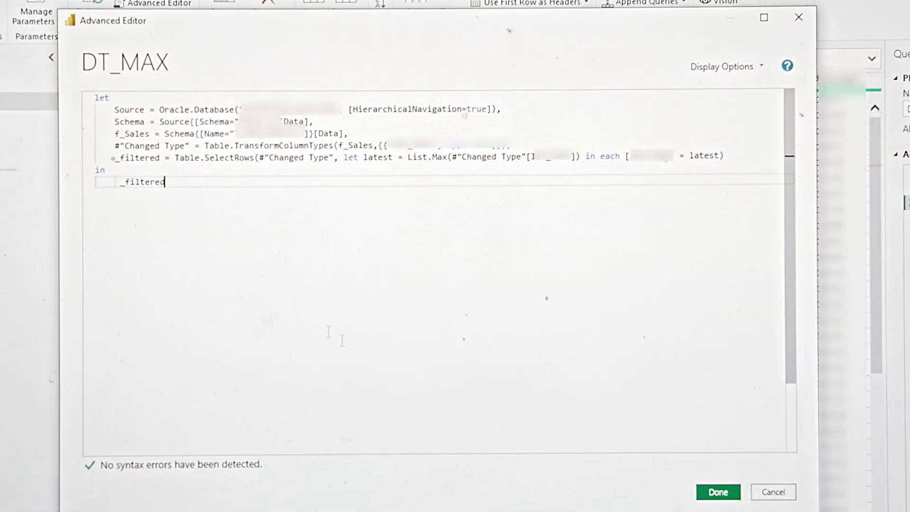
{"action": "left_click", "coordinate": [718, 492]}
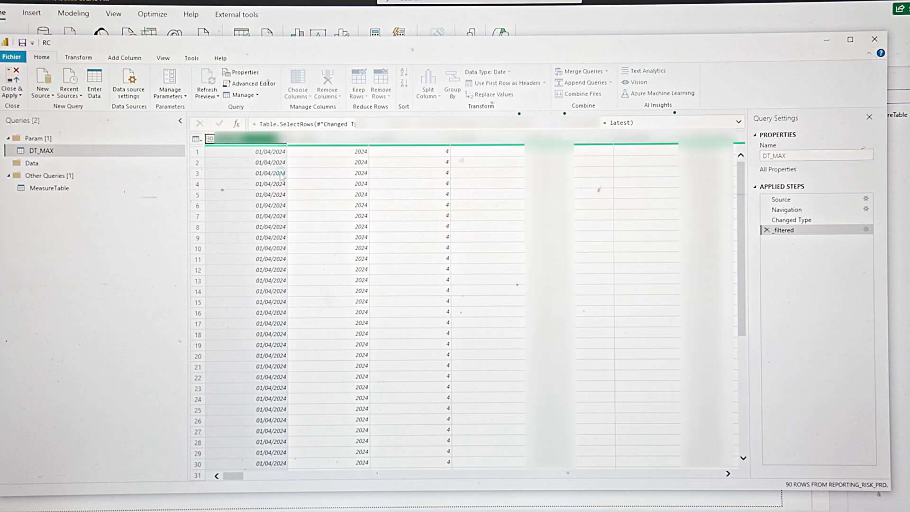
Compare the date column's filter values between the Changed Type and _filtered steps of DT_MAX.
{"action": "left_click", "coordinate": [283, 138]}
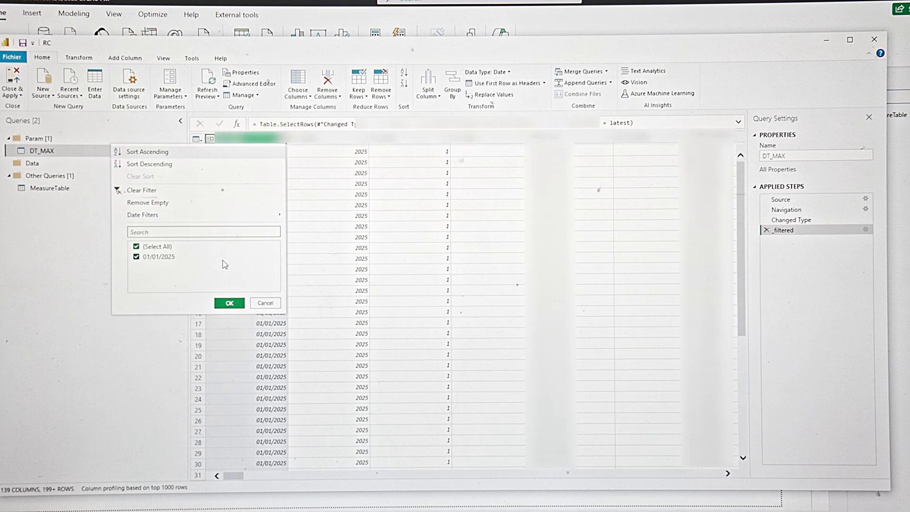
{"action": "left_click", "coordinate": [791, 220]}
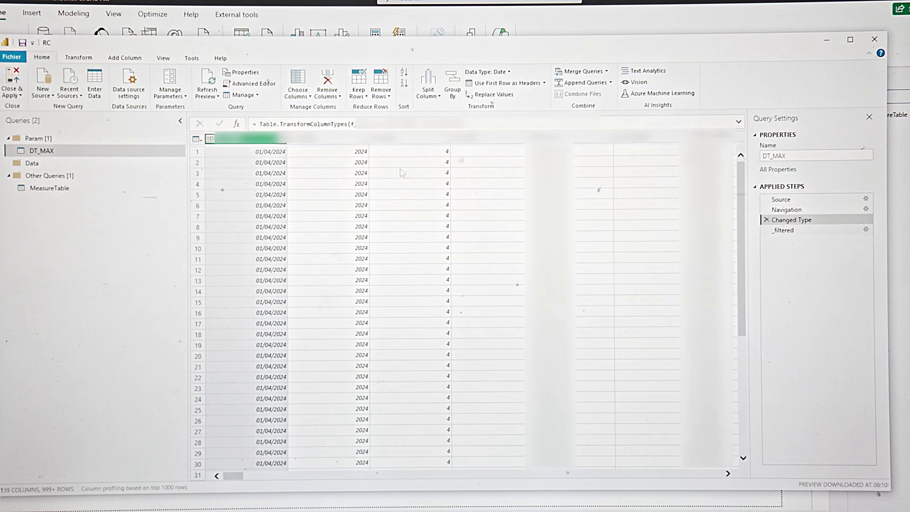
{"action": "left_click", "coordinate": [282, 139]}
{"action": "scroll", "coordinate": [220, 298], "scroll_direction": "down", "scroll_amount": 5}
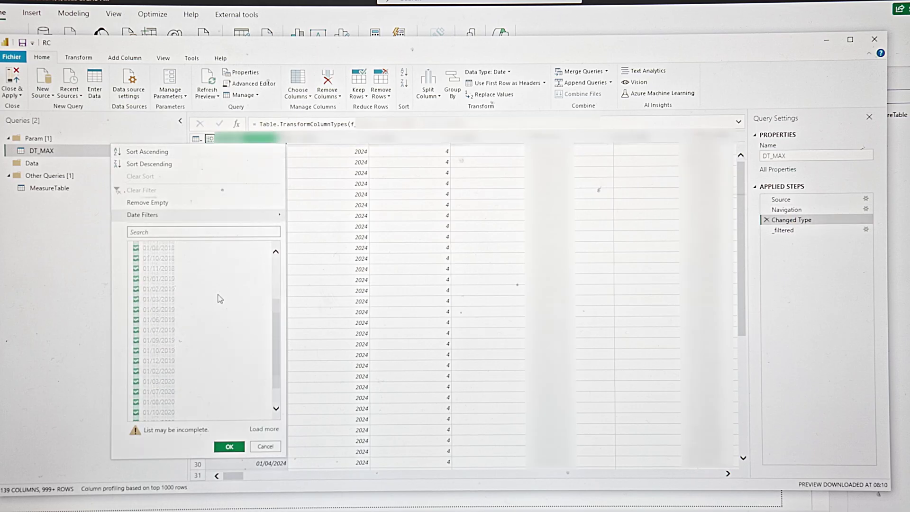
{"action": "left_click", "coordinate": [784, 231]}
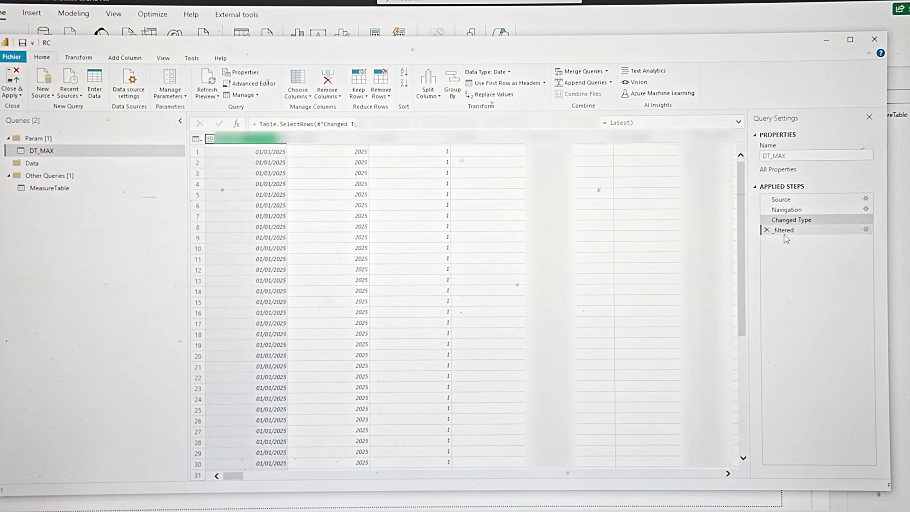
{"action": "left_click", "coordinate": [284, 140]}
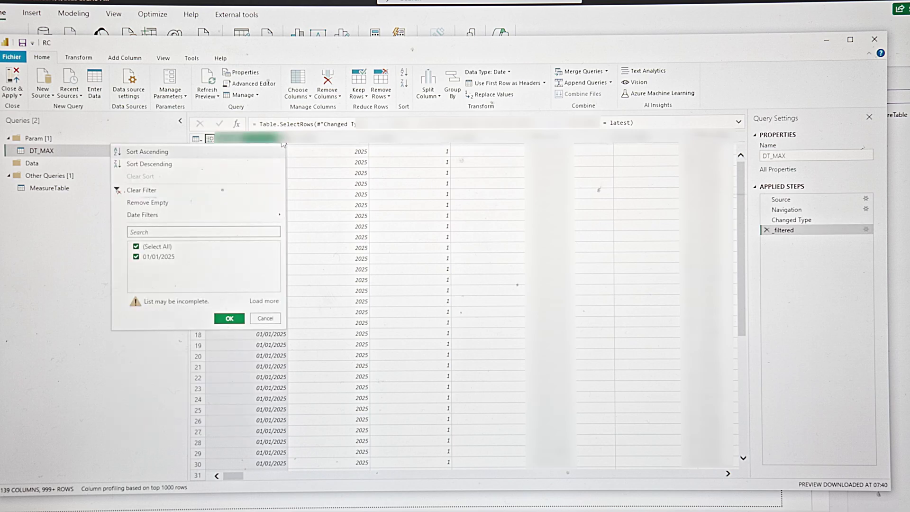
{"action": "left_click", "coordinate": [283, 145]}
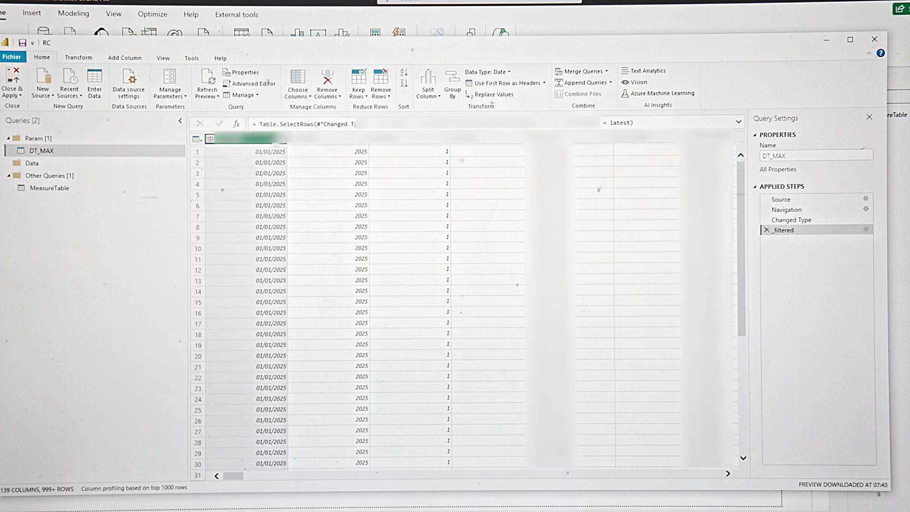
Remove duplicates based on the date column of DT_MAX and change its data type to Date/Time.
{"action": "right_click", "coordinate": [256, 145]}
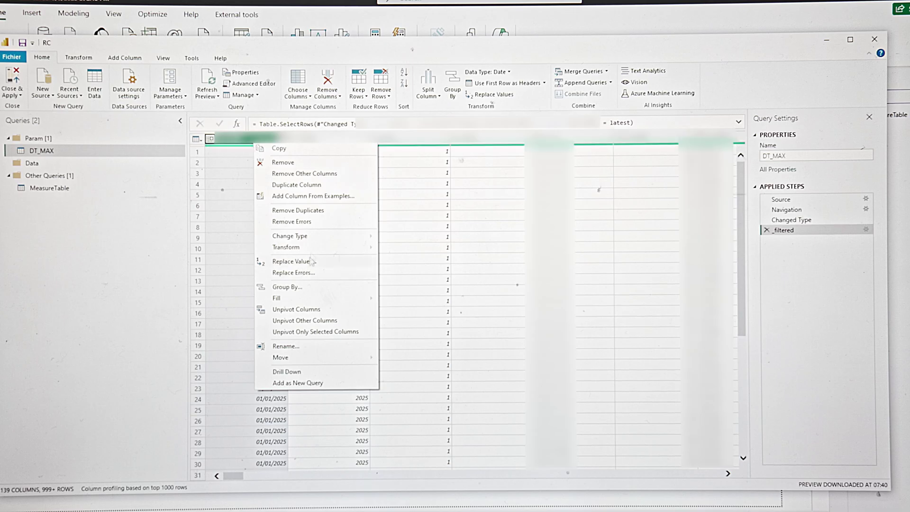
{"action": "left_click", "coordinate": [297, 210]}
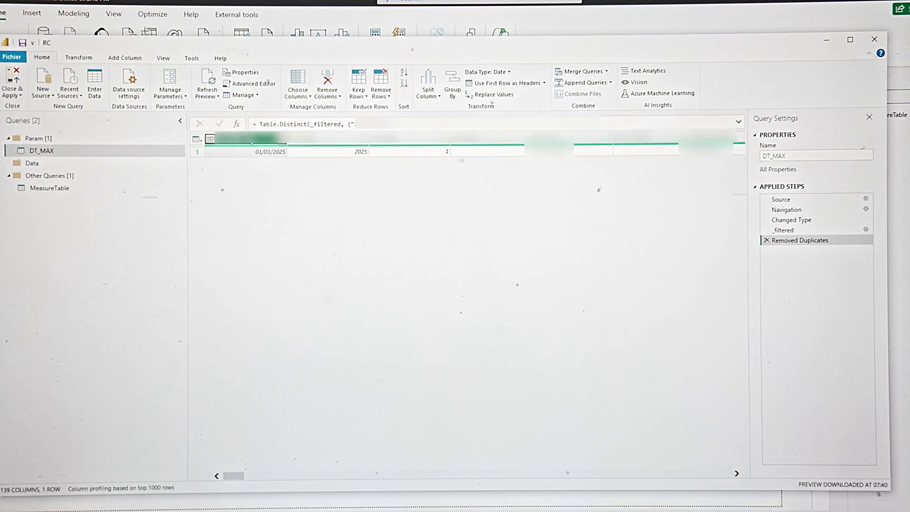
{"action": "left_click", "coordinate": [493, 74]}
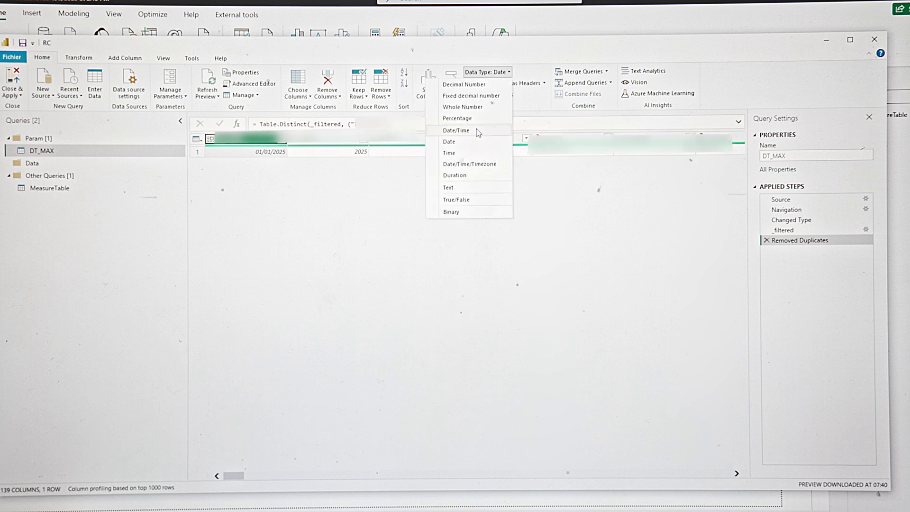
{"action": "left_click", "coordinate": [462, 130]}
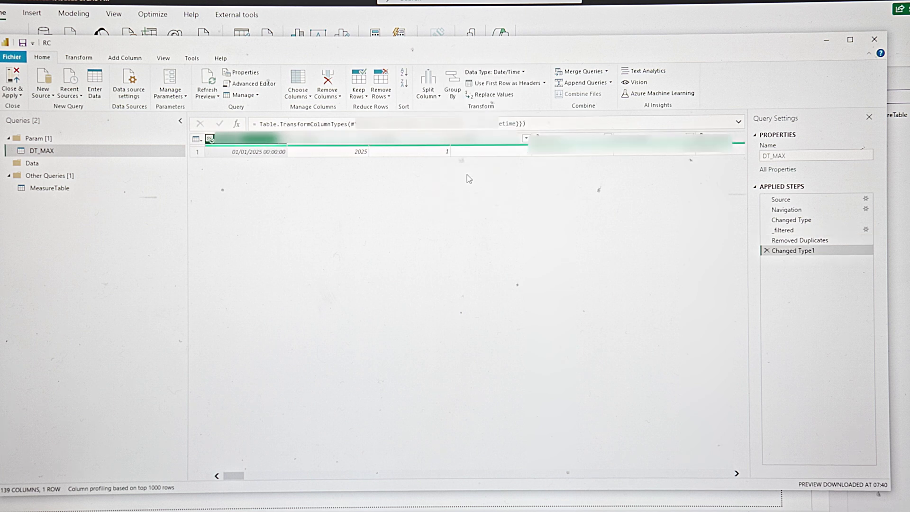
{"action": "left_click", "coordinate": [256, 84]}
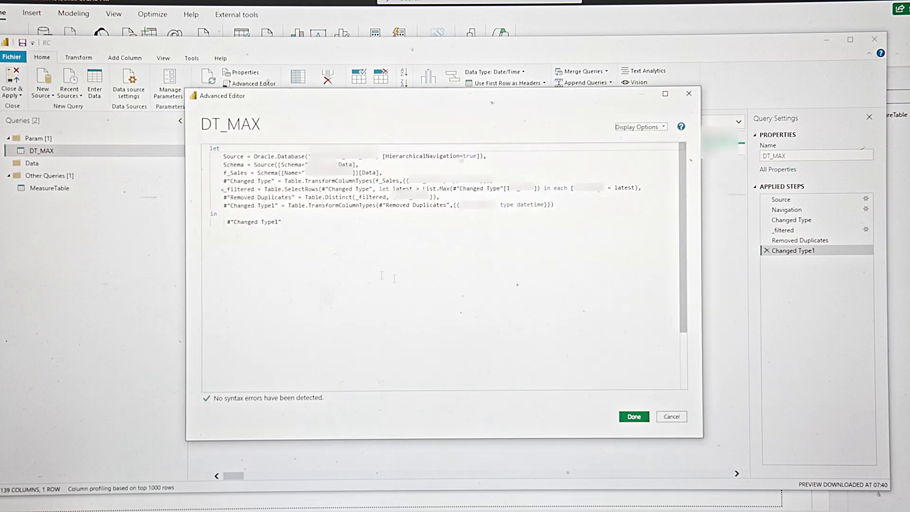
{"action": "left_click", "coordinate": [634, 416]}
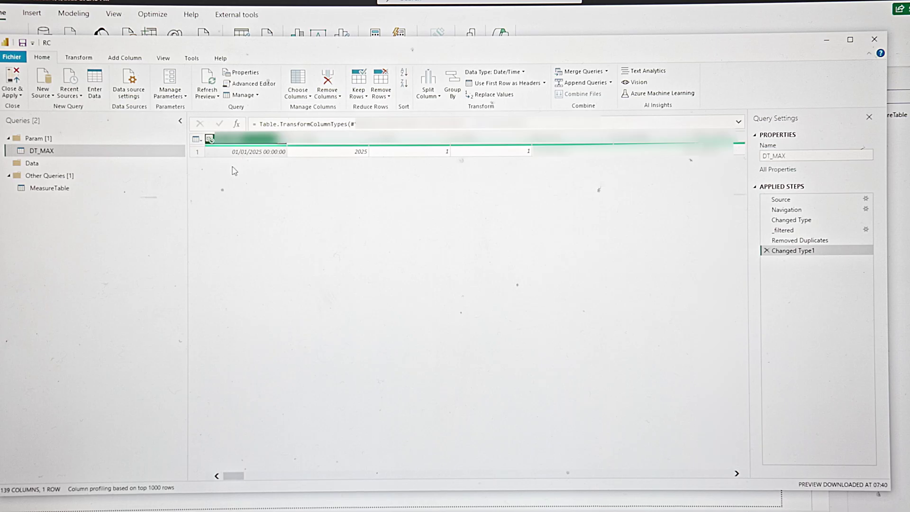
Duplicate the DT_MAX query and clear all the M code of the copy.
{"action": "right_click", "coordinate": [35, 152]}
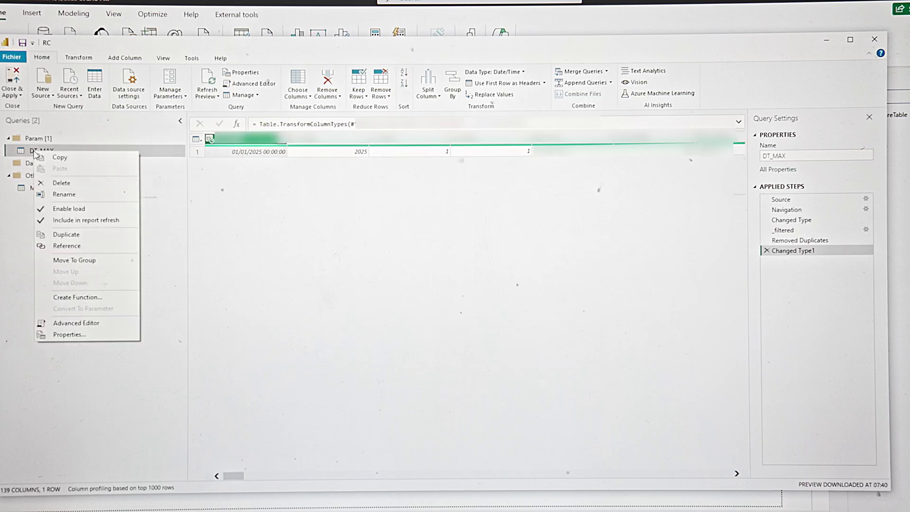
{"action": "left_click", "coordinate": [90, 237]}
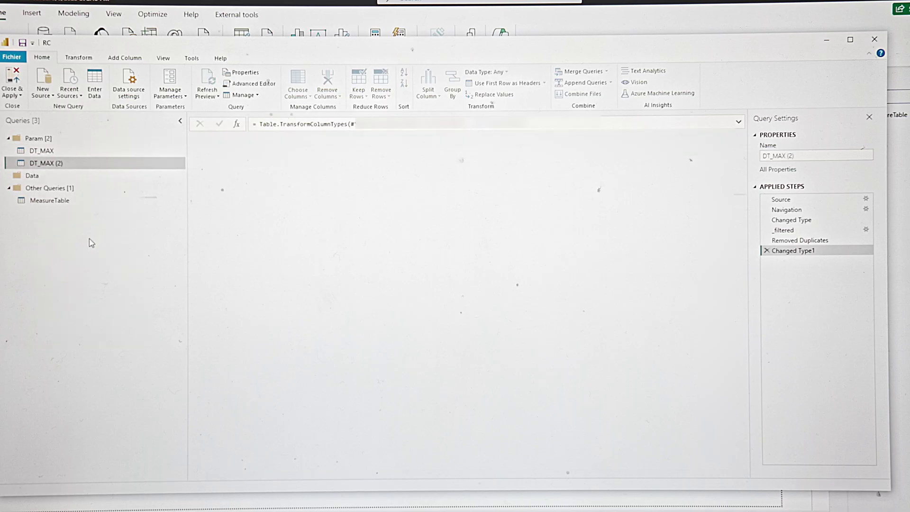
{"action": "left_click", "coordinate": [254, 84]}
{"action": "left_click_drag", "start_coordinate": [282, 222], "coordinate": [211, 147]}
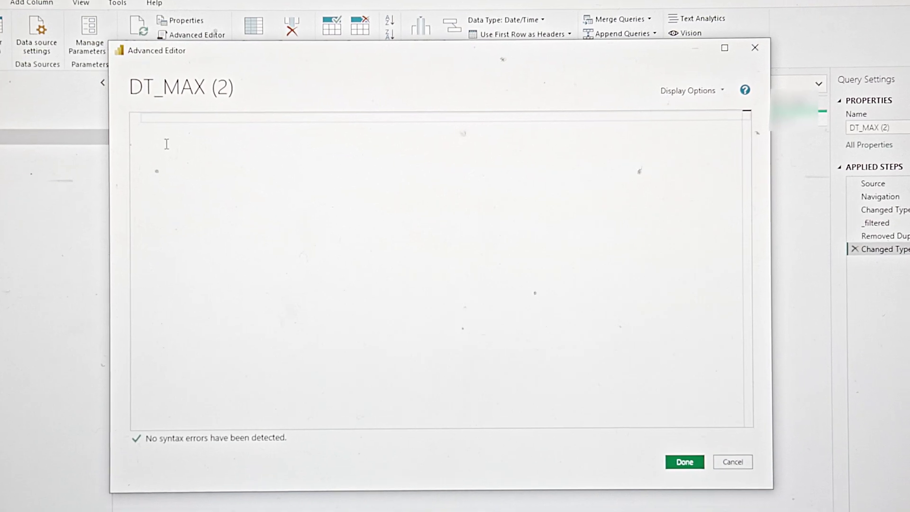
Write a List.First call on DT_MAX's date column as the copy's M code and apply it.
{"action": "type", "text": "first"}
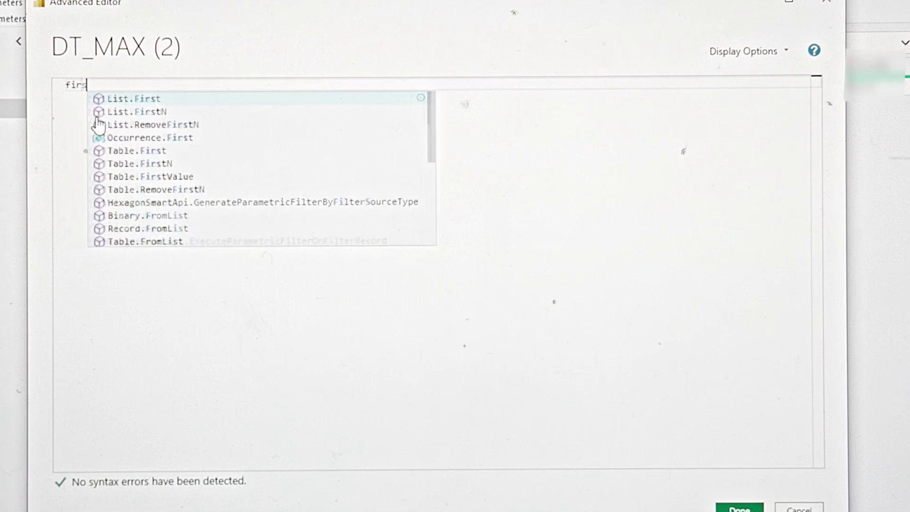
{"action": "key", "text": "Tab"}
{"action": "type", "text": "("}
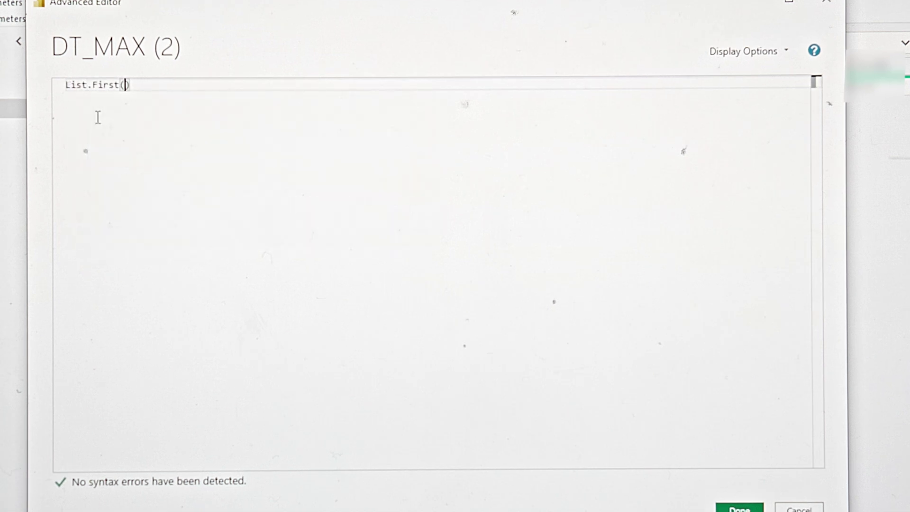
{"action": "type", "text": "DT"}
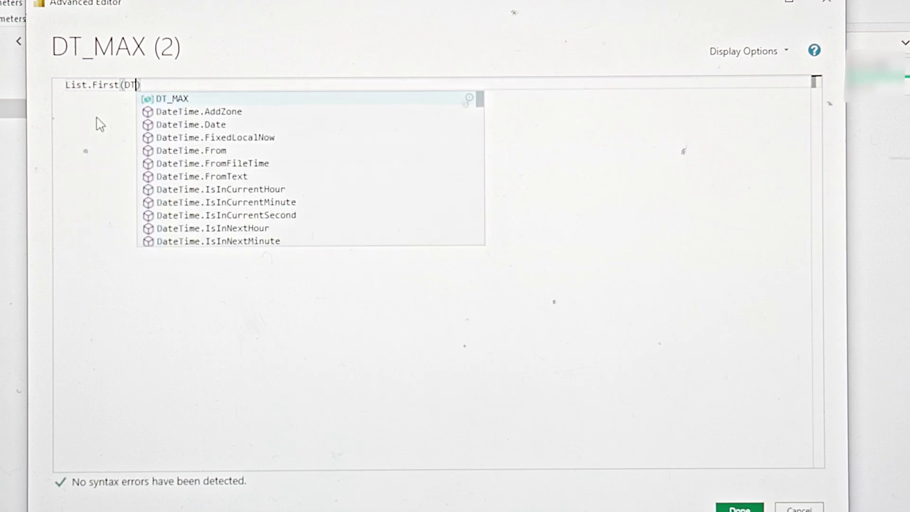
{"action": "key", "text": "Tab"}
{"action": "type", "text": "["}
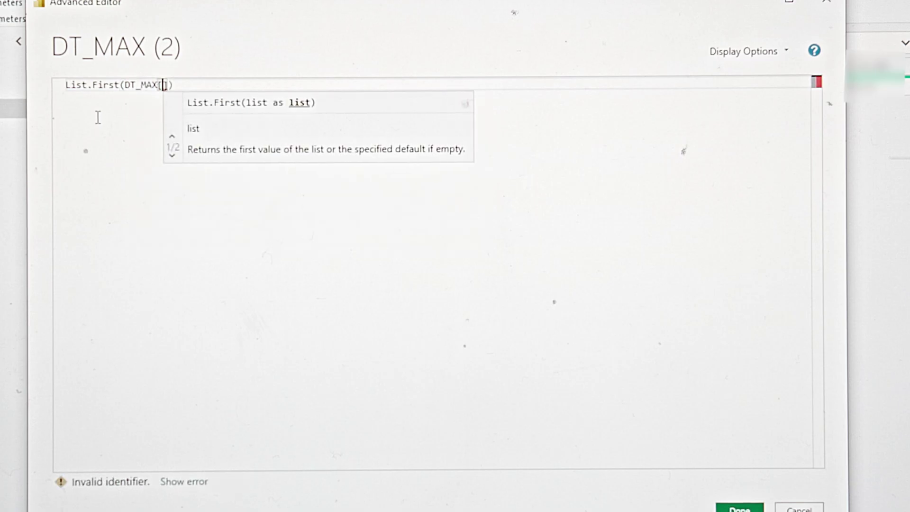
{"action": "type", "text": "I"}
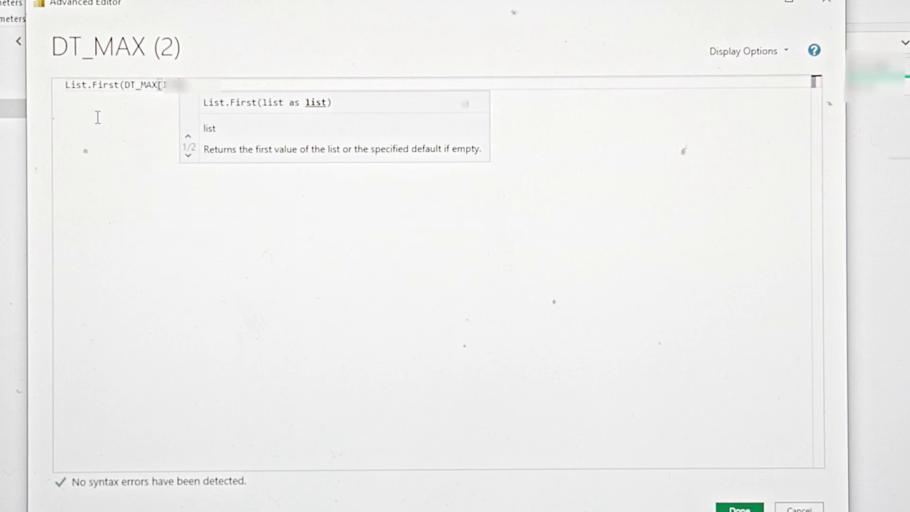
{"action": "type", "text": "????"}
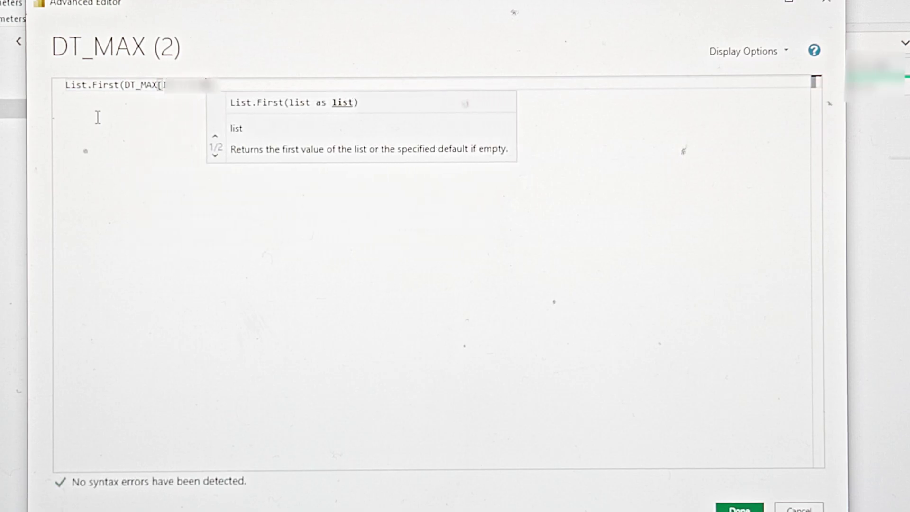
{"action": "left_click", "coordinate": [258, 87]}
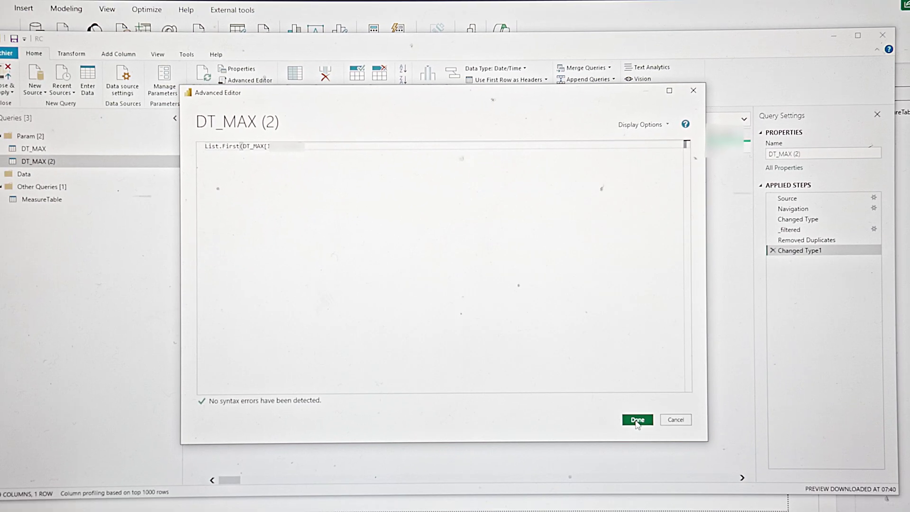
{"action": "left_click", "coordinate": [638, 420]}
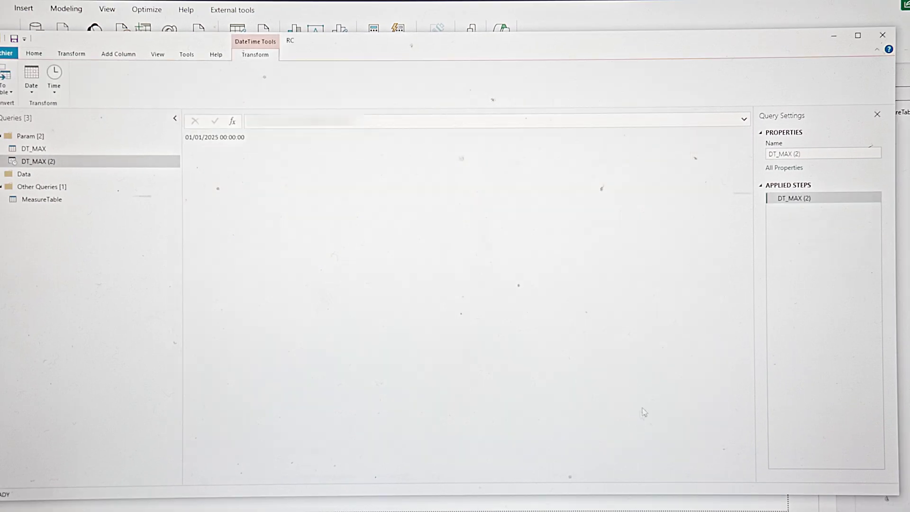
Rename the duplicated query _p_DT_MAX.
{"action": "left_click", "coordinate": [810, 153]}
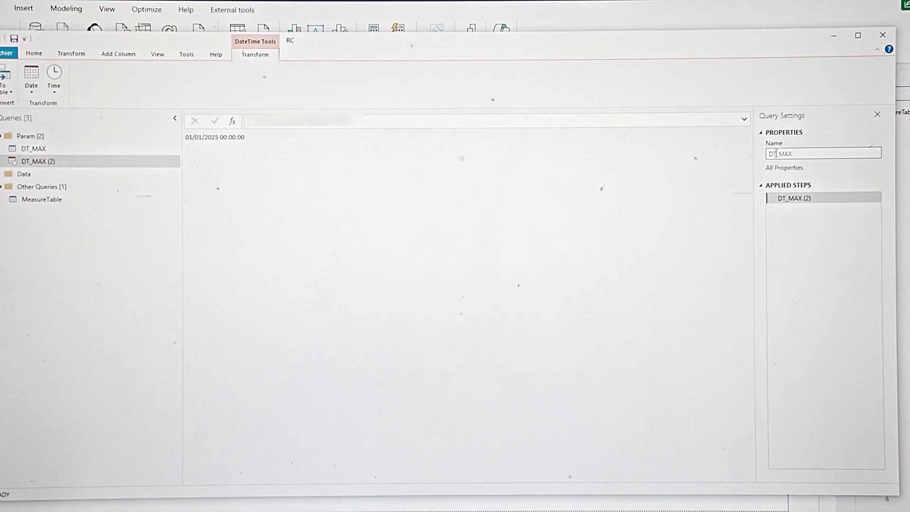
{"action": "left_click", "coordinate": [768, 155]}
{"action": "type", "text": "p_"}
{"action": "key", "text": "Return"}
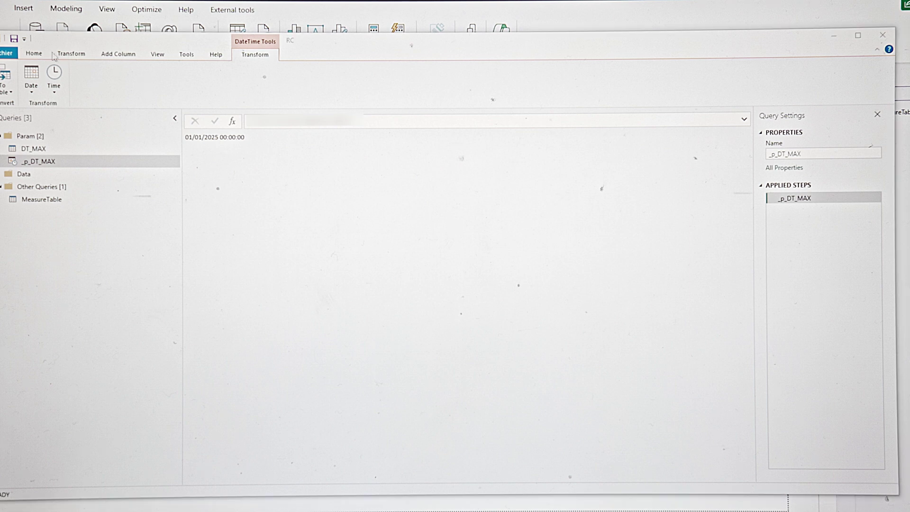
Create a new query parameter and name it _Months.
{"action": "left_click", "coordinate": [36, 56]}
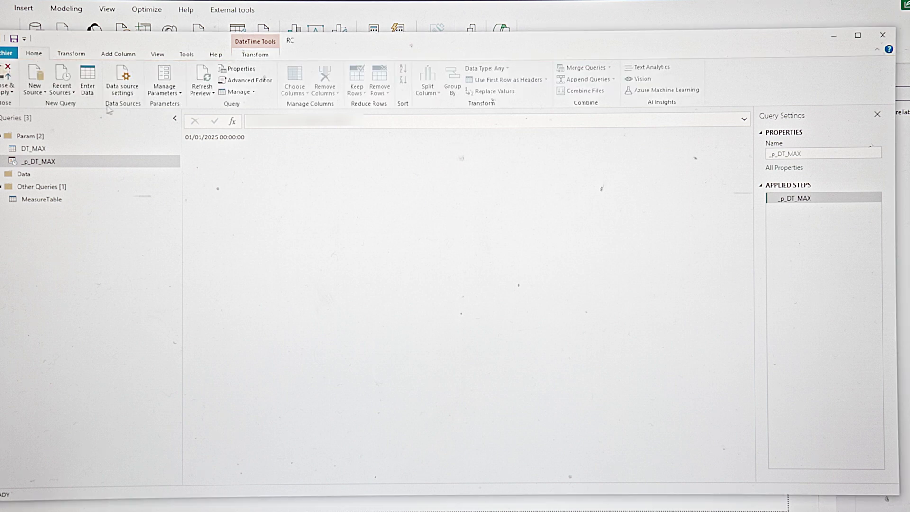
{"action": "left_click", "coordinate": [156, 96]}
{"action": "left_click", "coordinate": [142, 127]}
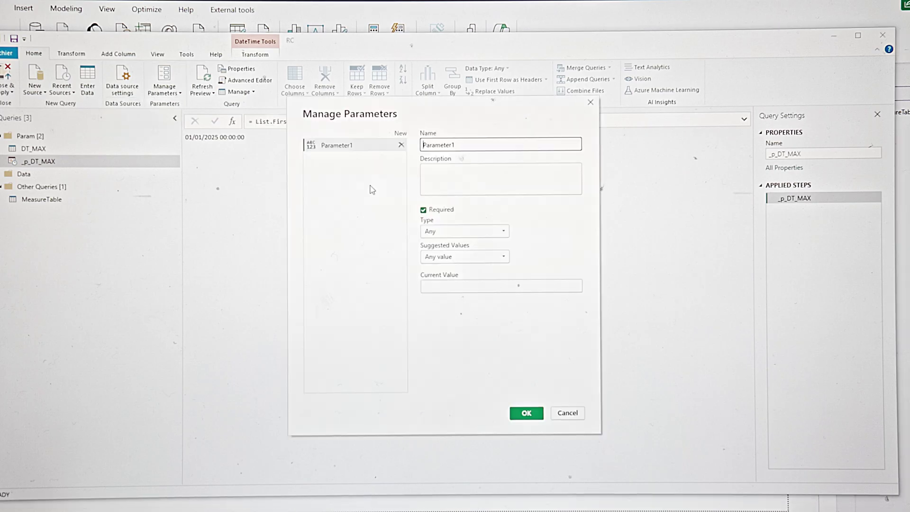
{"action": "left_click_drag", "start_coordinate": [474, 125], "coordinate": [411, 129]}
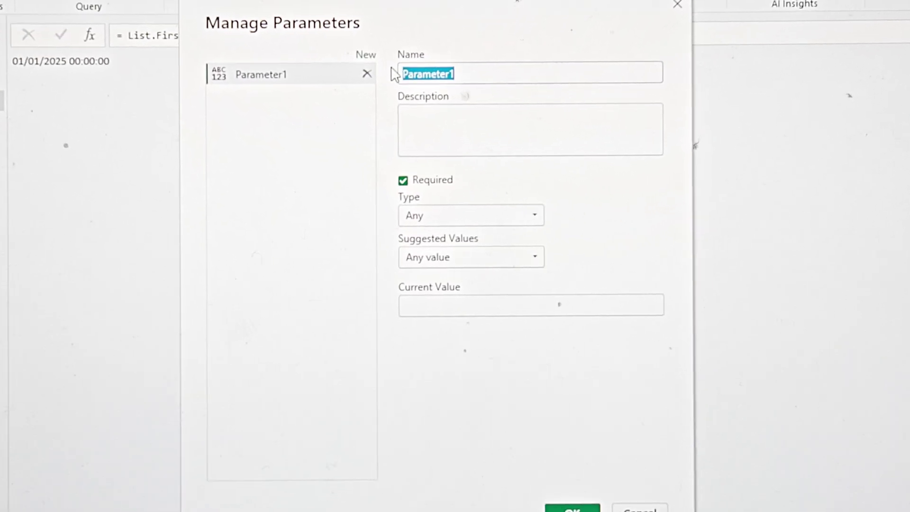
{"action": "key", "text": "BackSpace"}
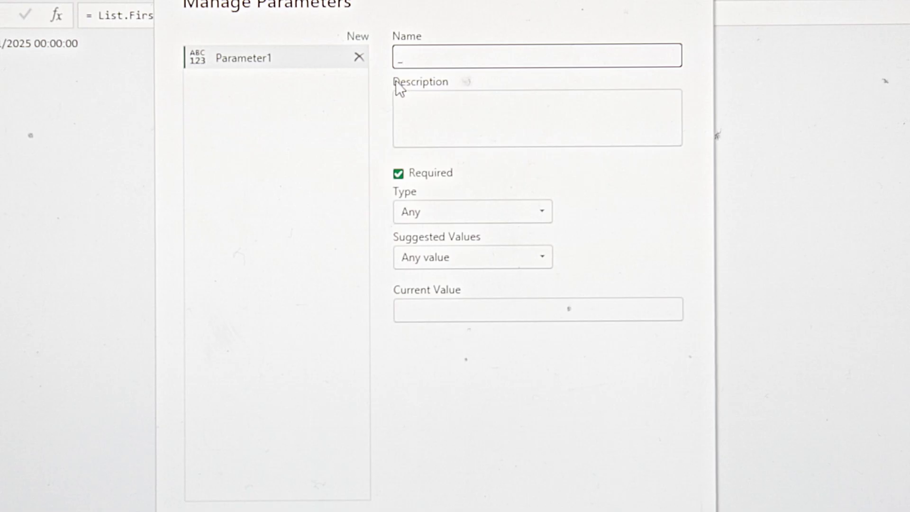
{"action": "type", "text": "_Months"}
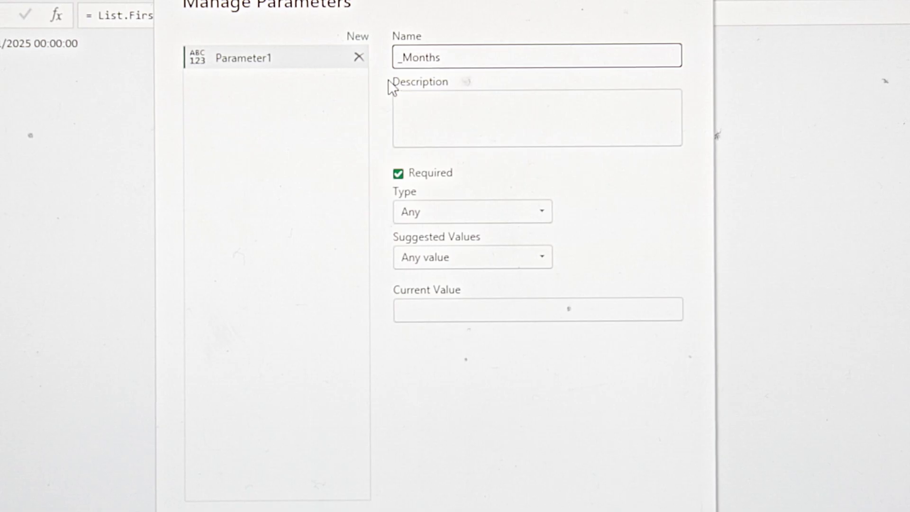
Set the _Months parameter's type to Decimal Number and its current value to 18, and save it.
{"action": "left_click", "coordinate": [451, 211]}
{"action": "left_click", "coordinate": [506, 252]}
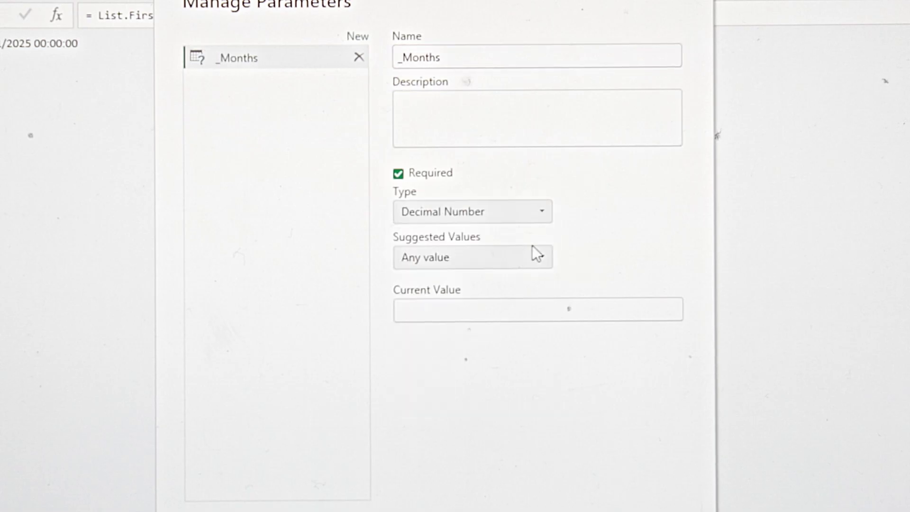
{"action": "left_click", "coordinate": [537, 307]}
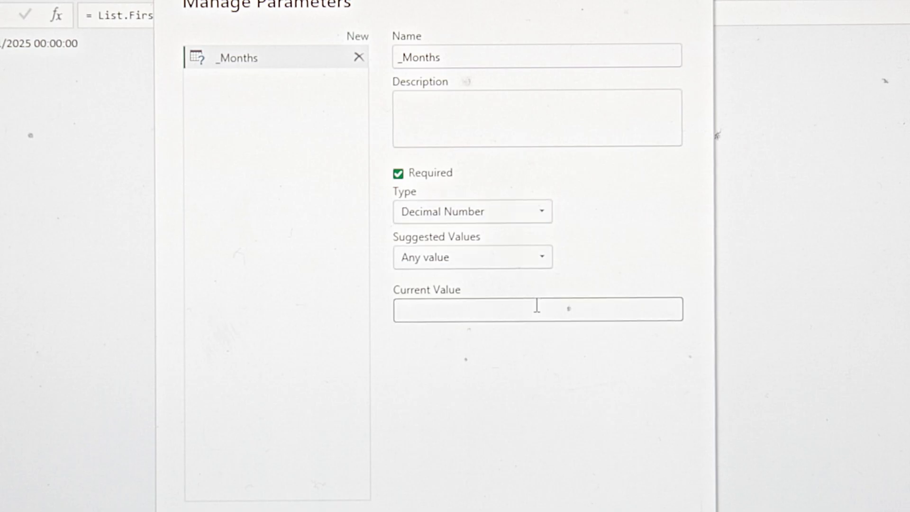
{"action": "type", "text": "18"}
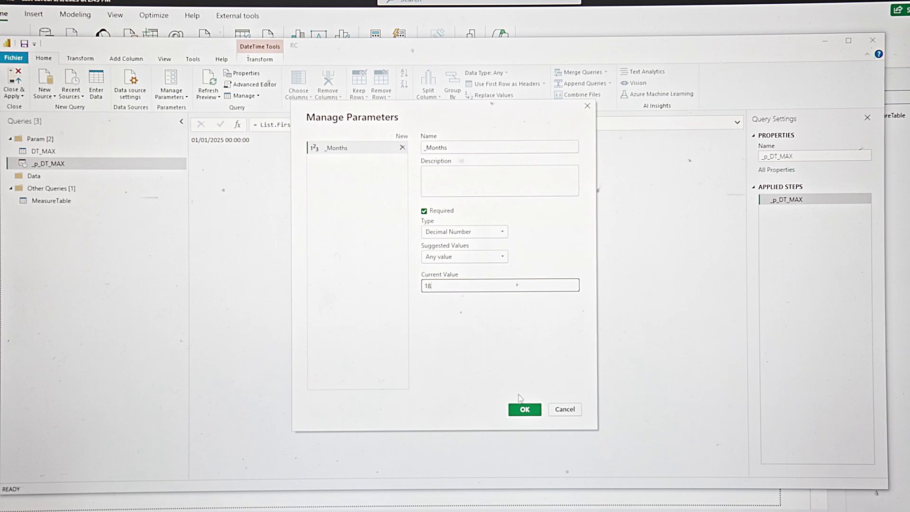
{"action": "left_click", "coordinate": [524, 410]}
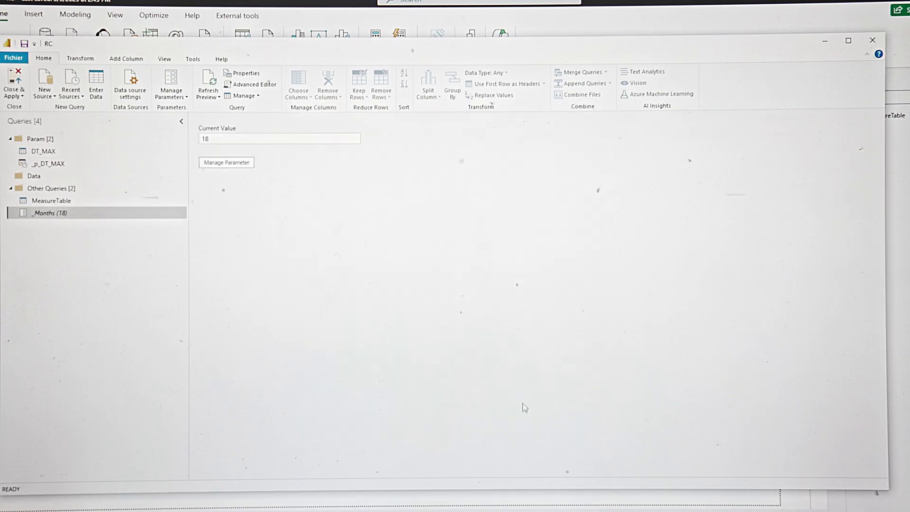